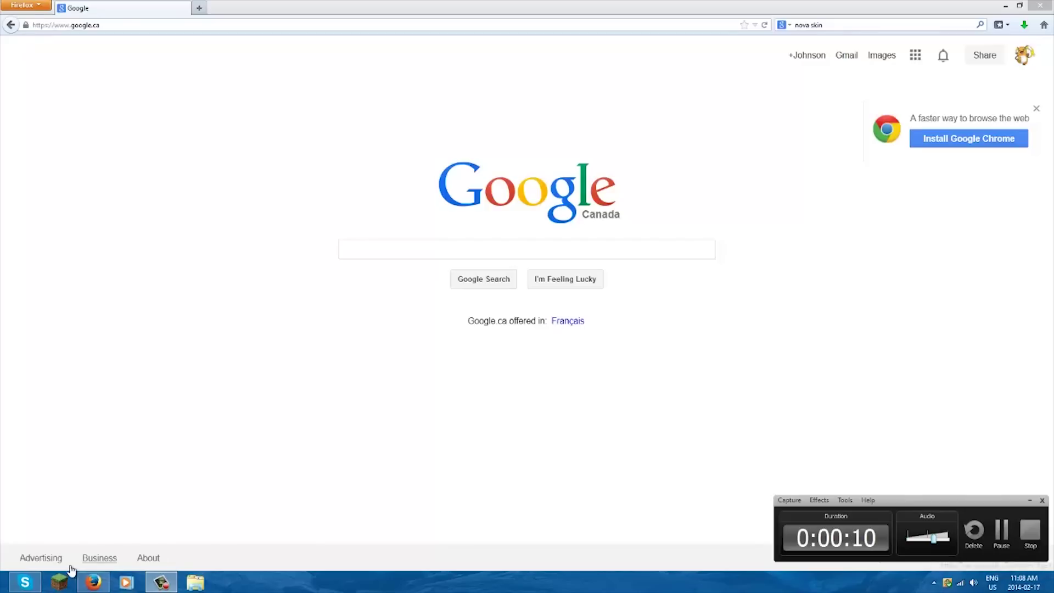
# - Open the Minecraft Launcher, set the current profile to use version release 1.7.2, and save the profile
pyautogui.click(67, 585)
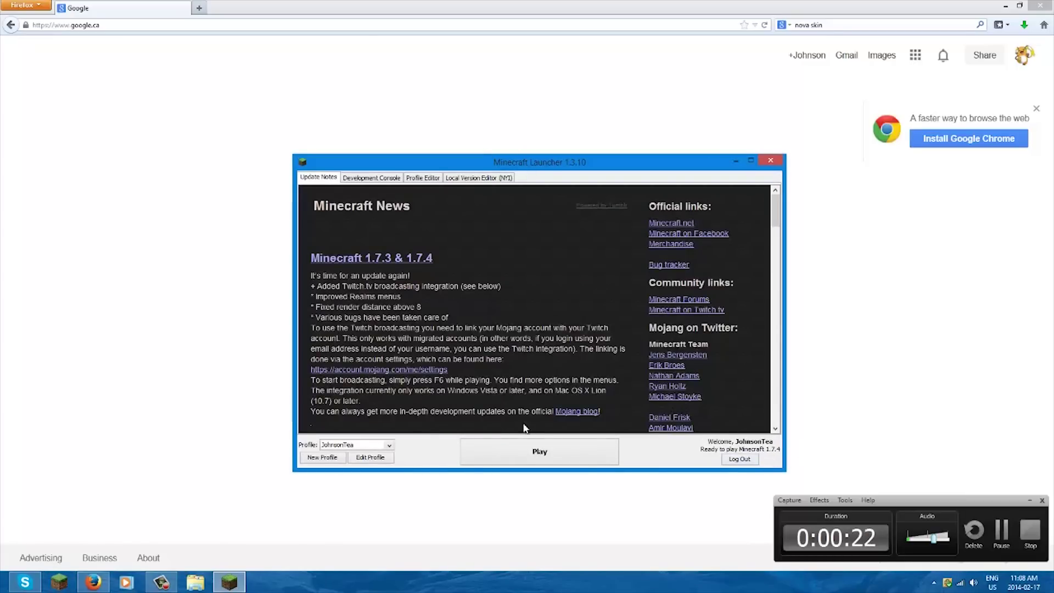
pyautogui.click(380, 458)
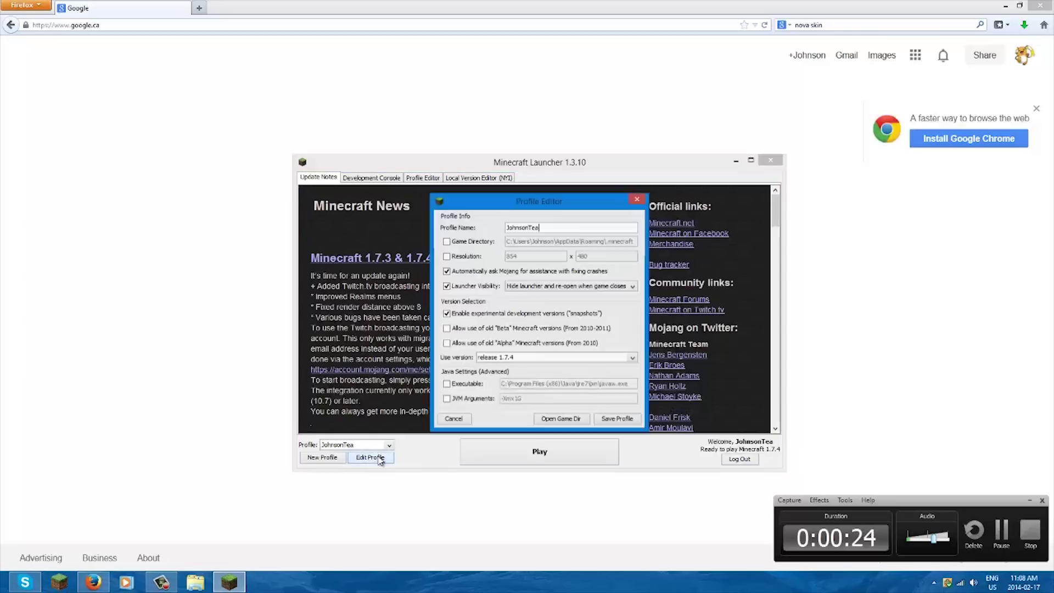
pyautogui.click(509, 357)
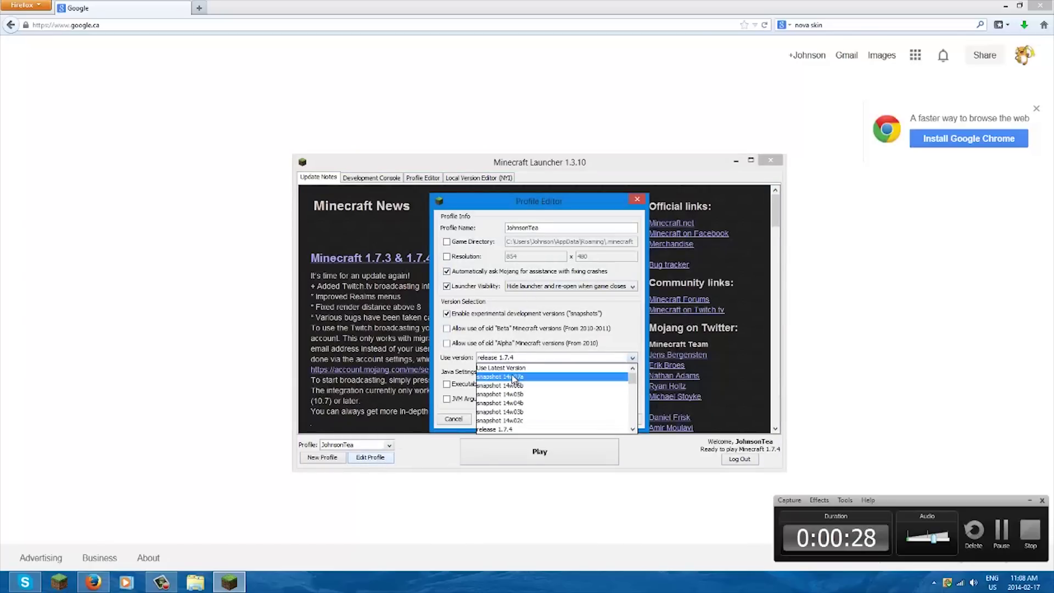
pyautogui.click(508, 368)
pyautogui.click(516, 358)
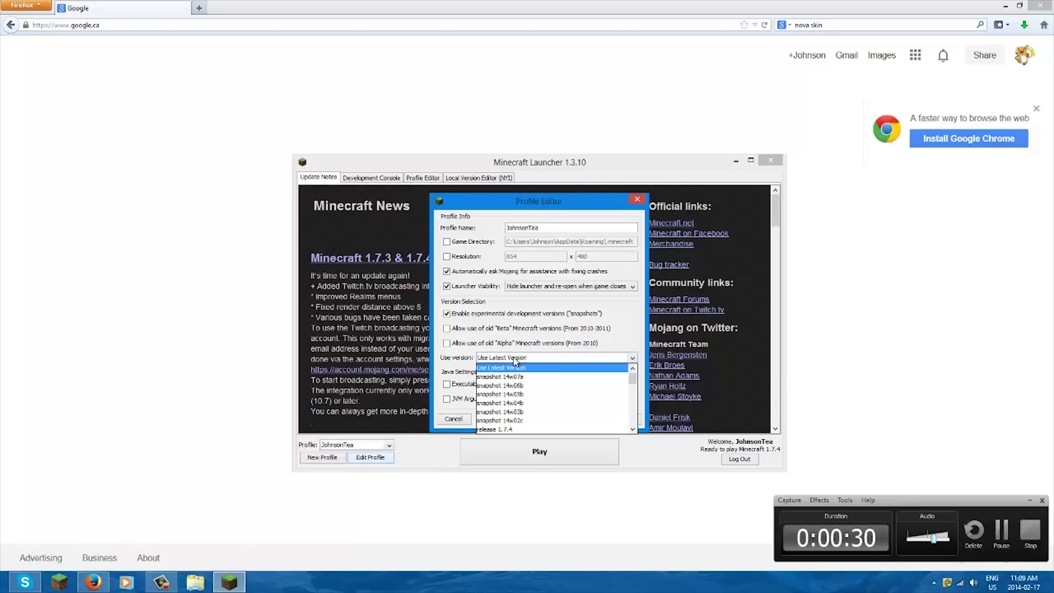
pyautogui.scroll(-2, 518, 385)
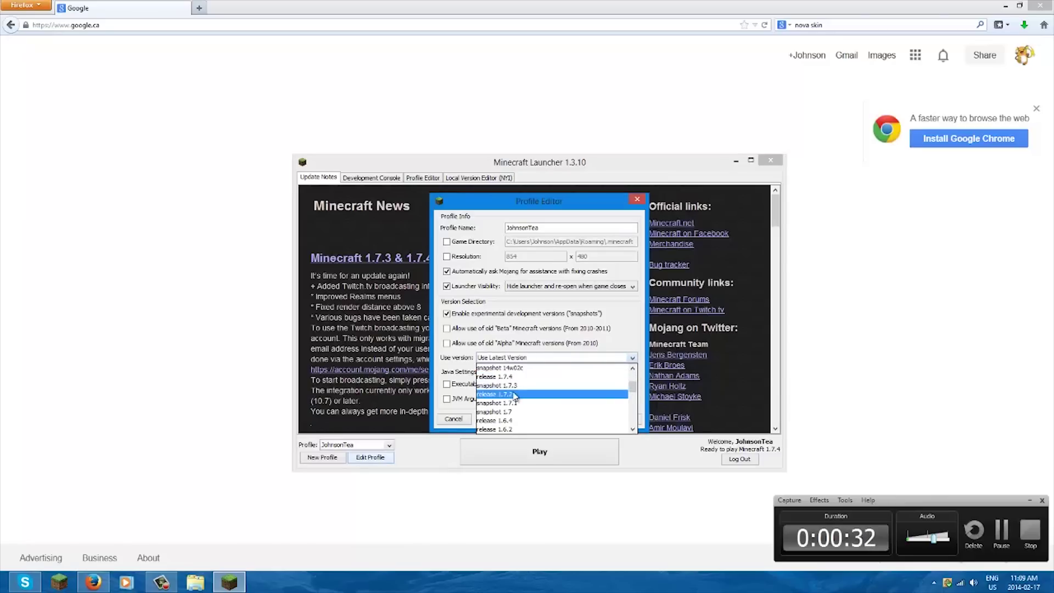
pyautogui.click(514, 396)
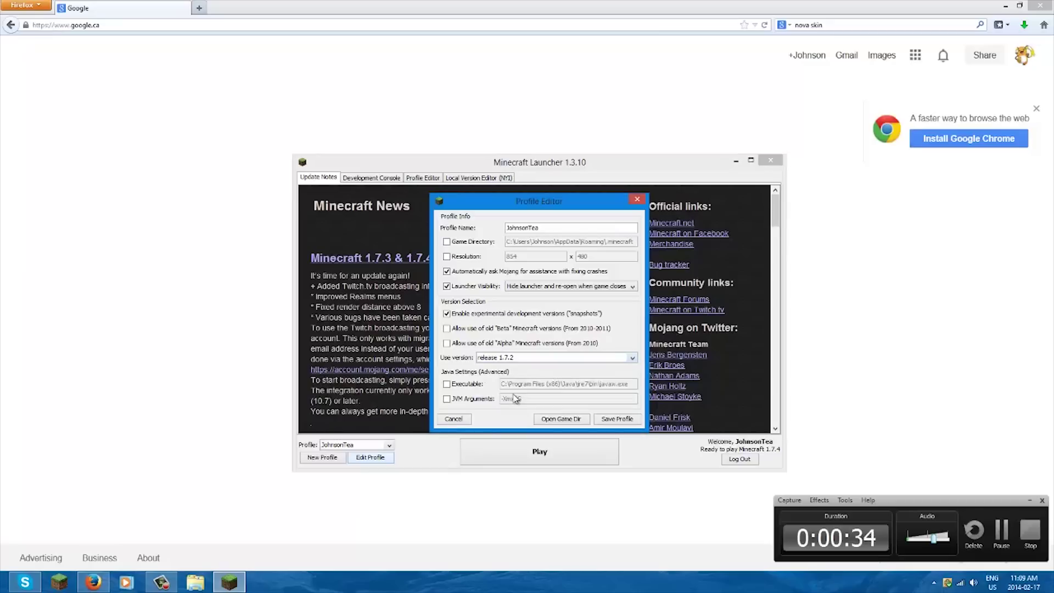
pyautogui.click(613, 420)
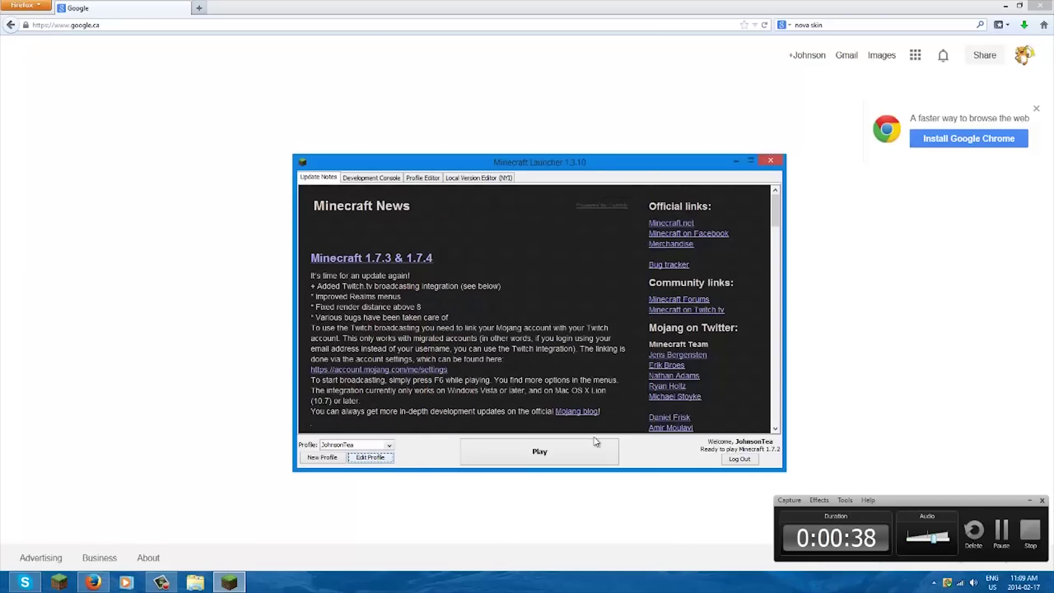
# - Launch Minecraft 1.7.2 with the edited profile, and close the game once its main menu loads
pyautogui.click(575, 452)
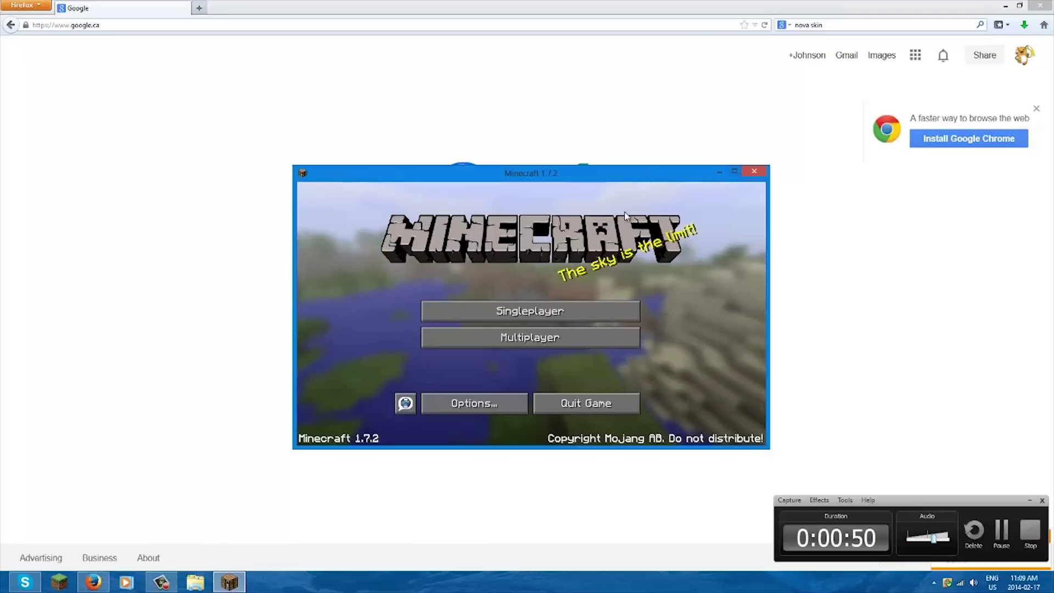
pyautogui.moveTo(626, 175); pyautogui.dragTo(586, 169)
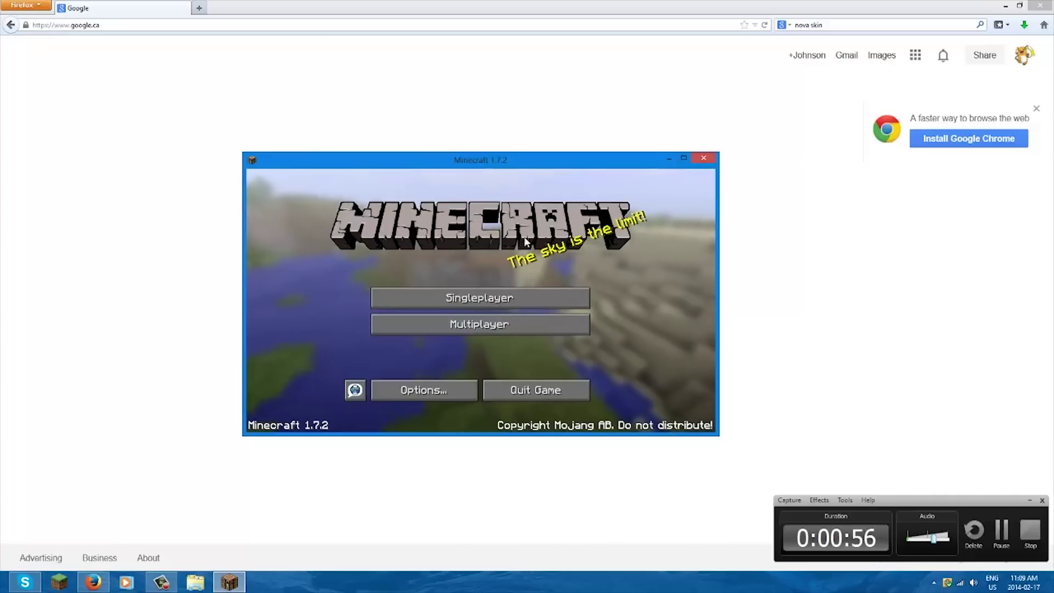
pyautogui.click(704, 159)
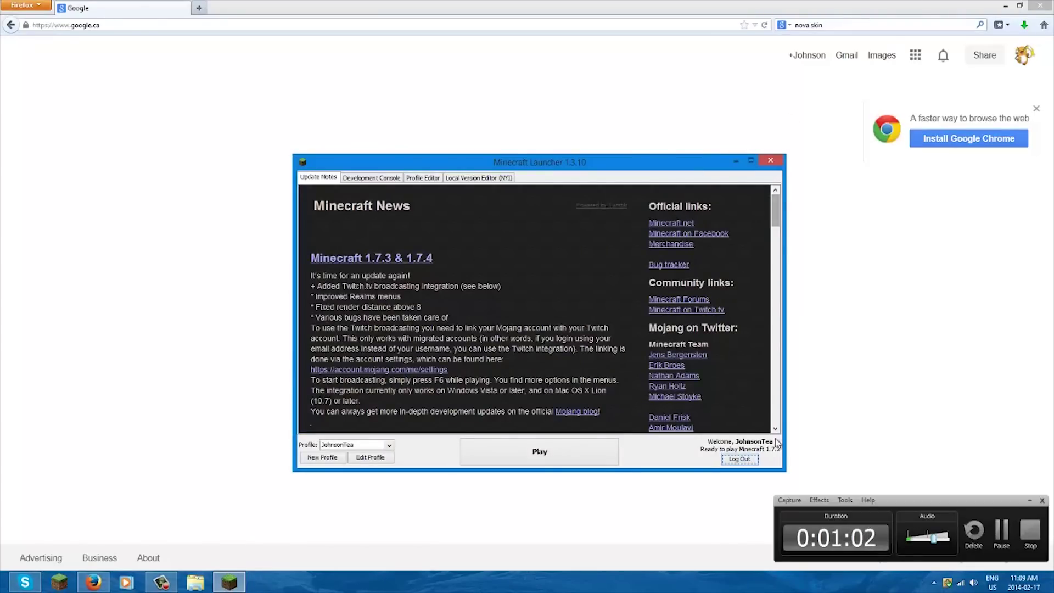
# - Switch to Firefox, search the web for "forge", and open the Minecraft Forge Downloads page
pyautogui.click(890, 25)
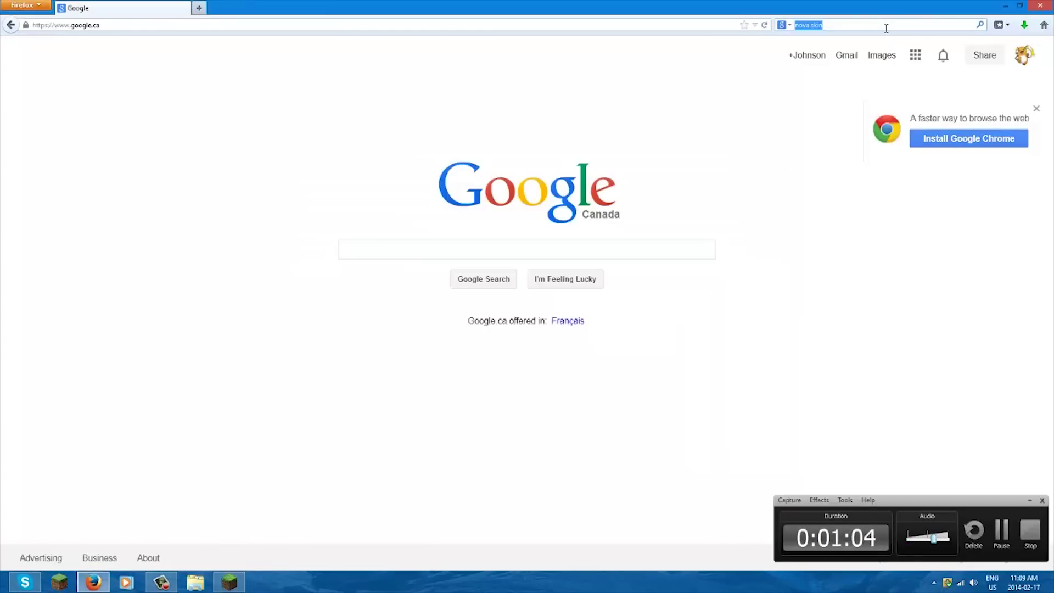
pyautogui.write('fp')
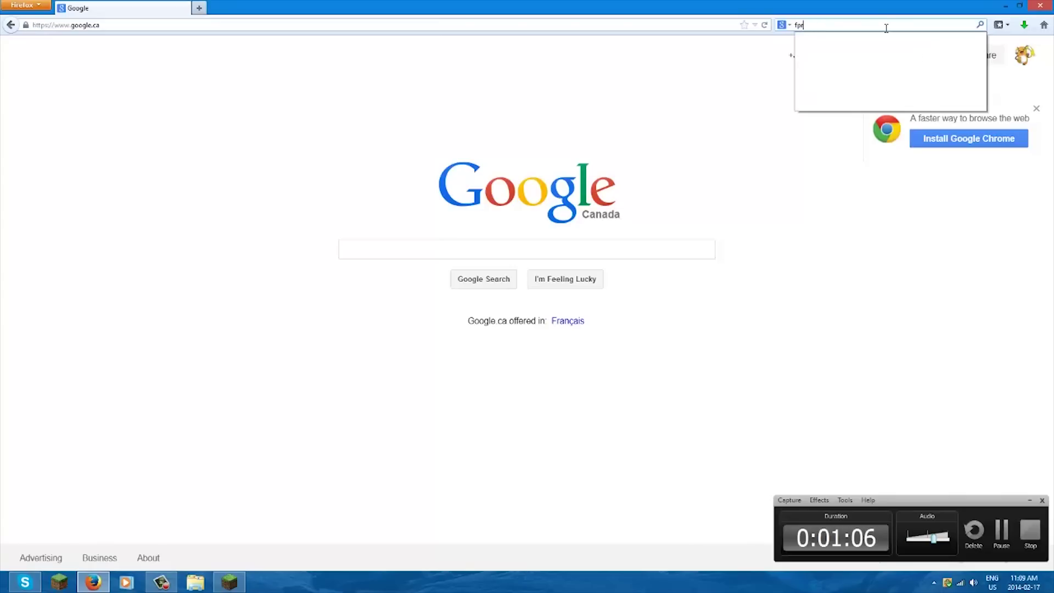
pyautogui.write('r')
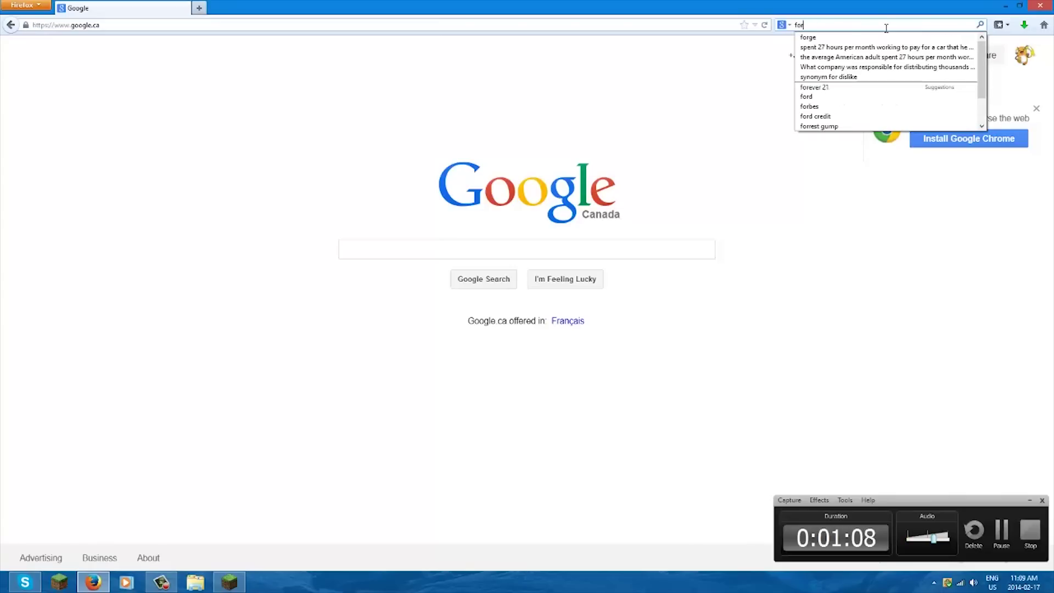
pyautogui.write('ge')
pyautogui.press('Return')
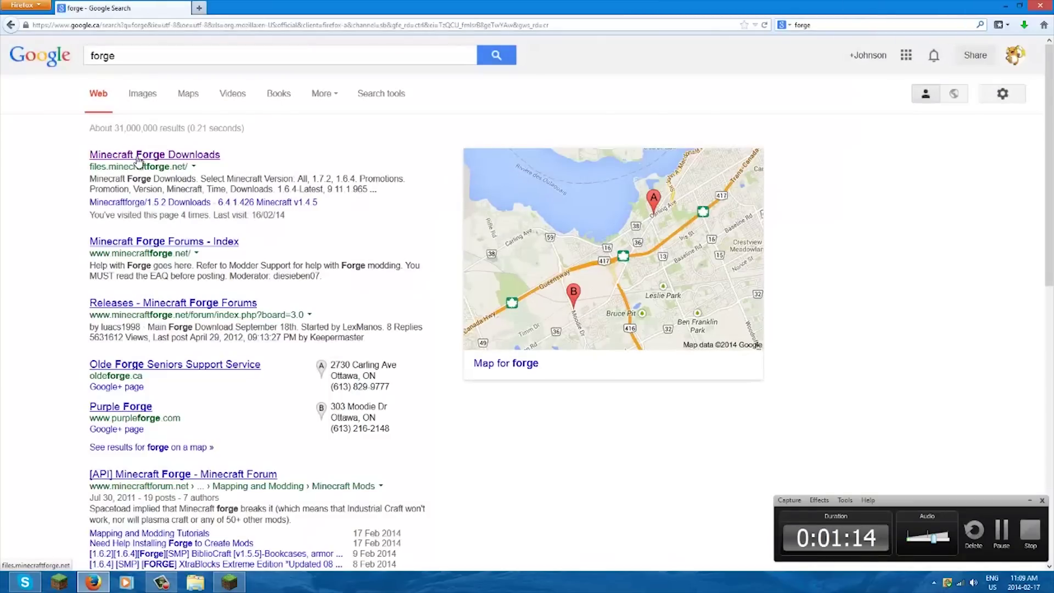
pyautogui.click(139, 156)
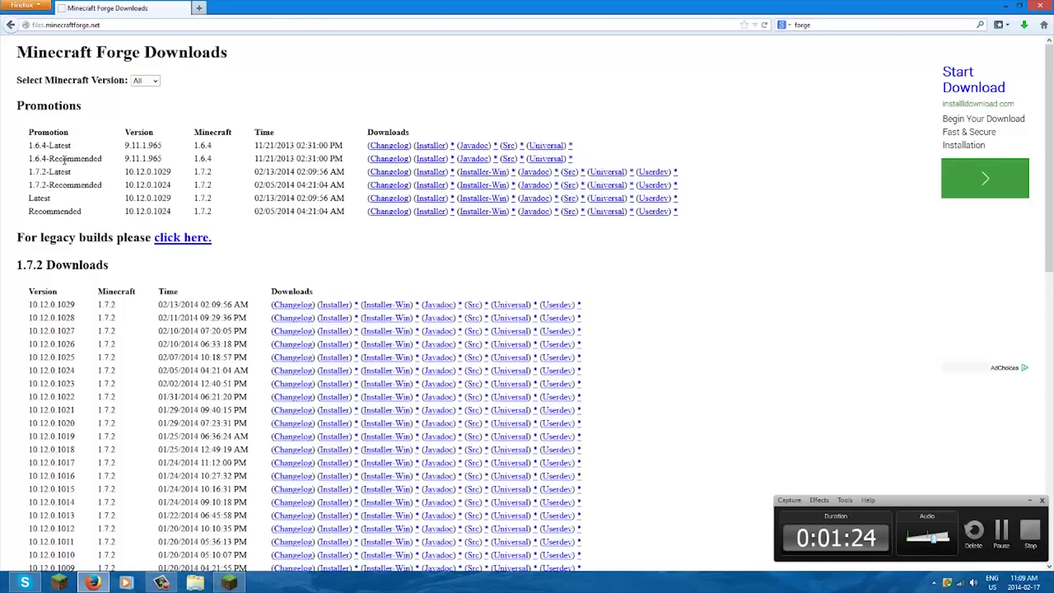
# - Copy the Forge downloads page address into a new Notepad document and return to the browser
pyautogui.moveTo(111, 25); pyautogui.dragTo(11, 31)
pyautogui.hotkey('ctrl', 'c')
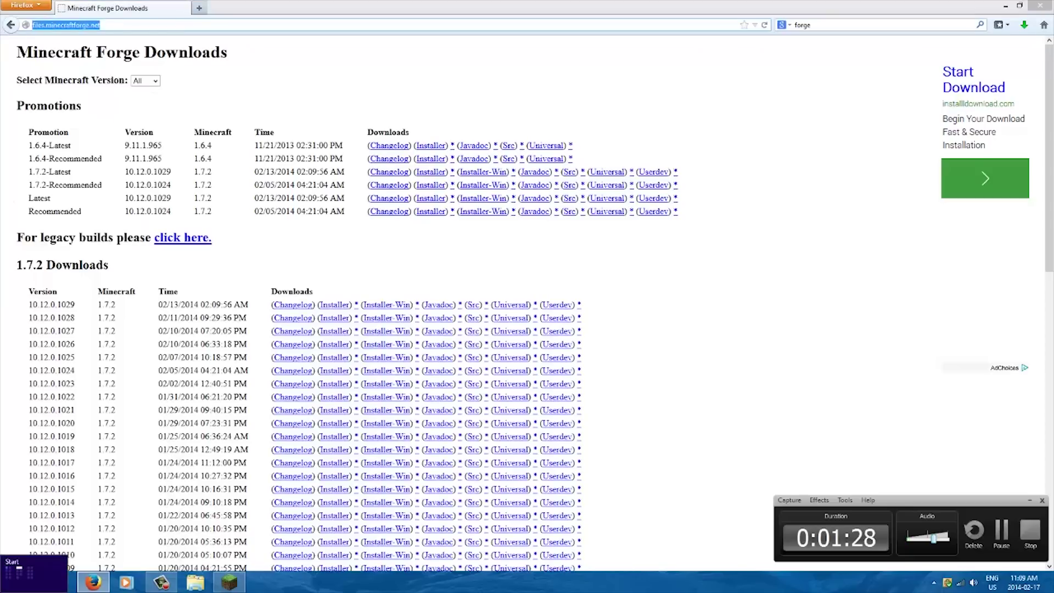
pyautogui.press('super')
pyautogui.click(284, 277)
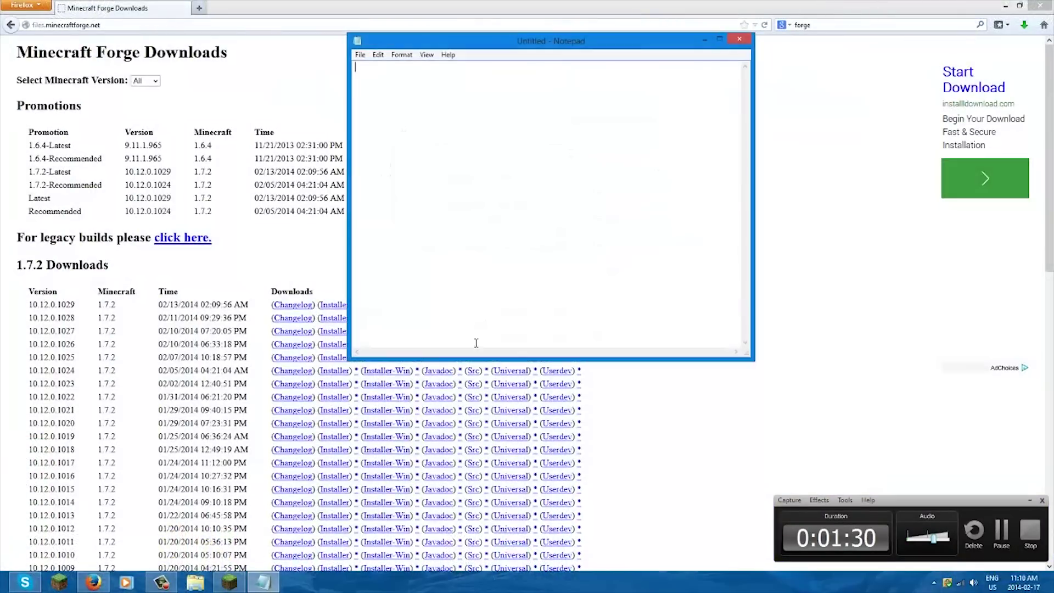
pyautogui.hotkey('ctrl', 'v')
pyautogui.click(252, 57)
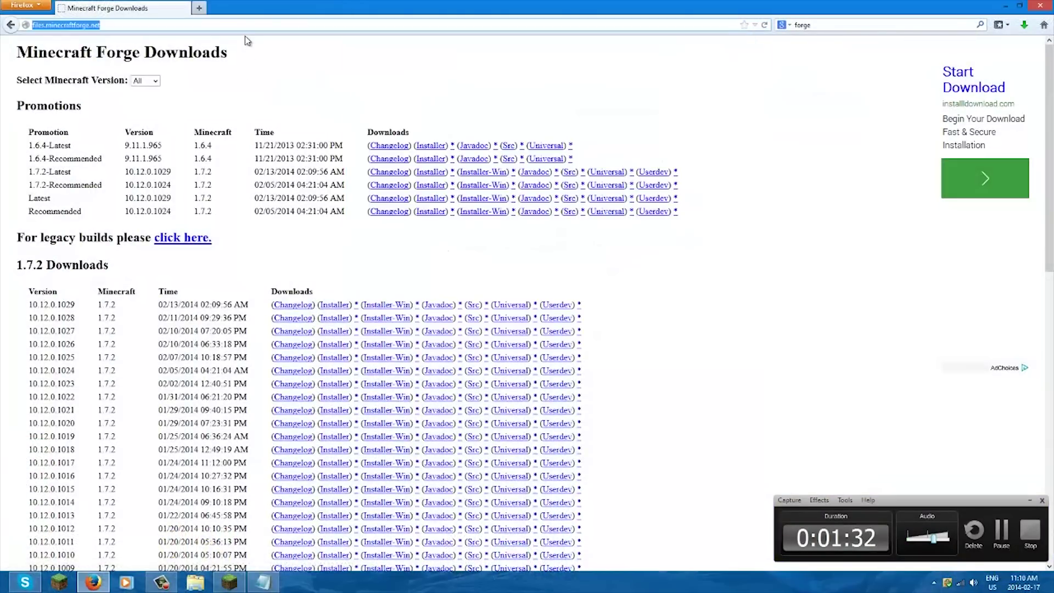
# - Try to download the Installer of the 1.7.2-Recommended Forge build, choosing to stay on the ad page
pyautogui.click(60, 185)
pyautogui.click(70, 183)
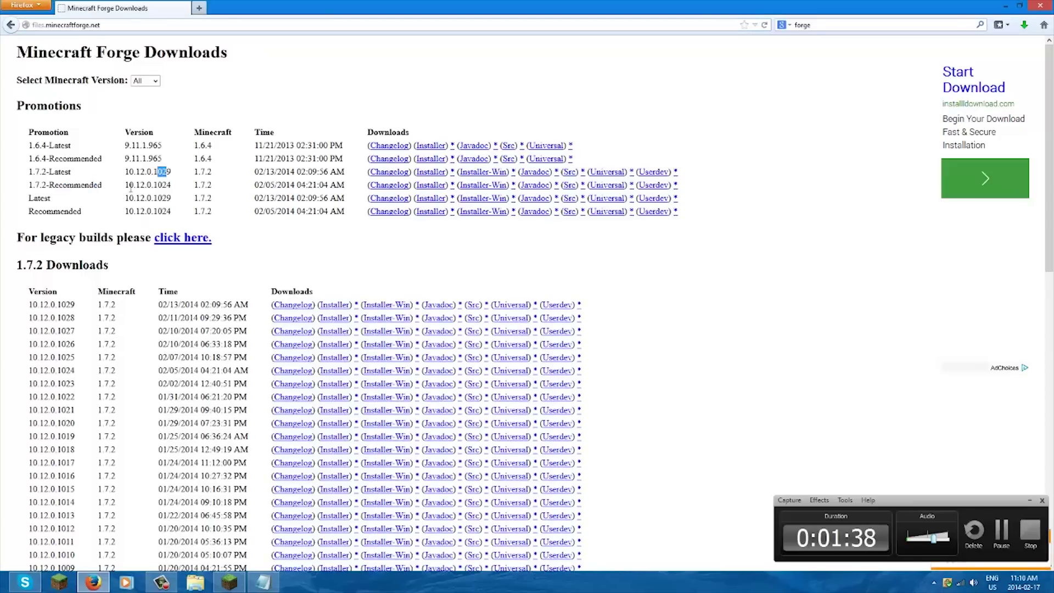
pyautogui.moveTo(94, 186); pyautogui.dragTo(24, 190)
pyautogui.moveTo(168, 186); pyautogui.dragTo(204, 187)
pyautogui.moveTo(30, 185); pyautogui.dragTo(394, 191)
pyautogui.click(422, 189)
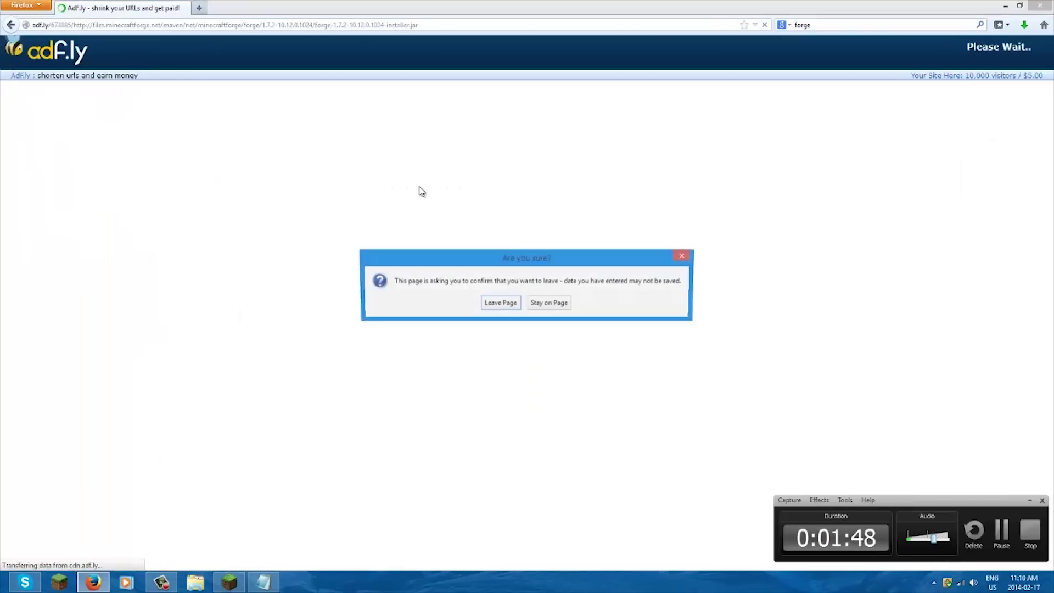
pyautogui.click(556, 304)
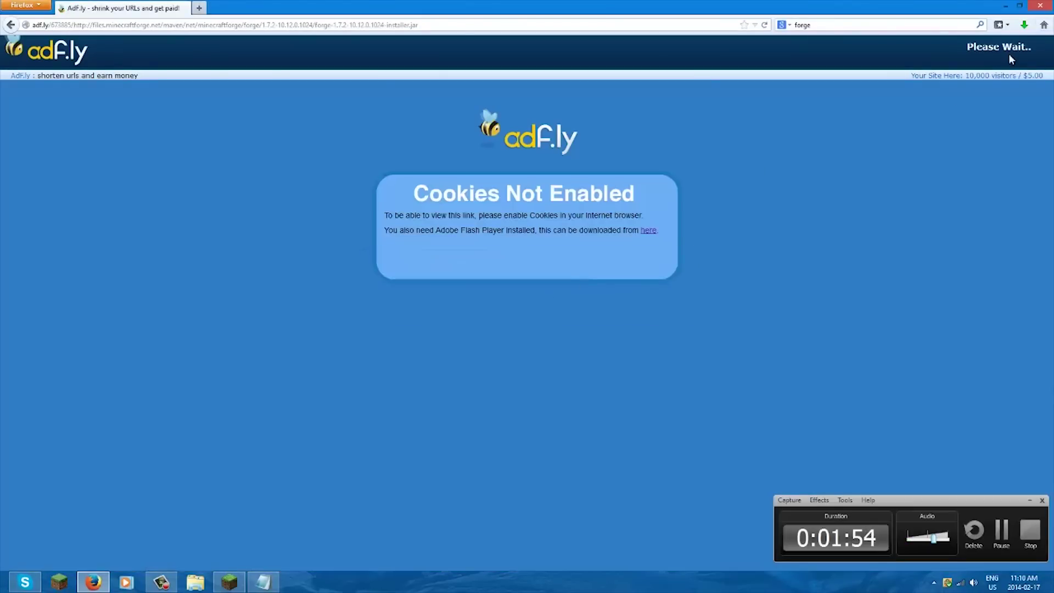
# - Return from the ad page to the Minecraft Forge Downloads page
pyautogui.click(10, 25)
pyautogui.click(11, 24)
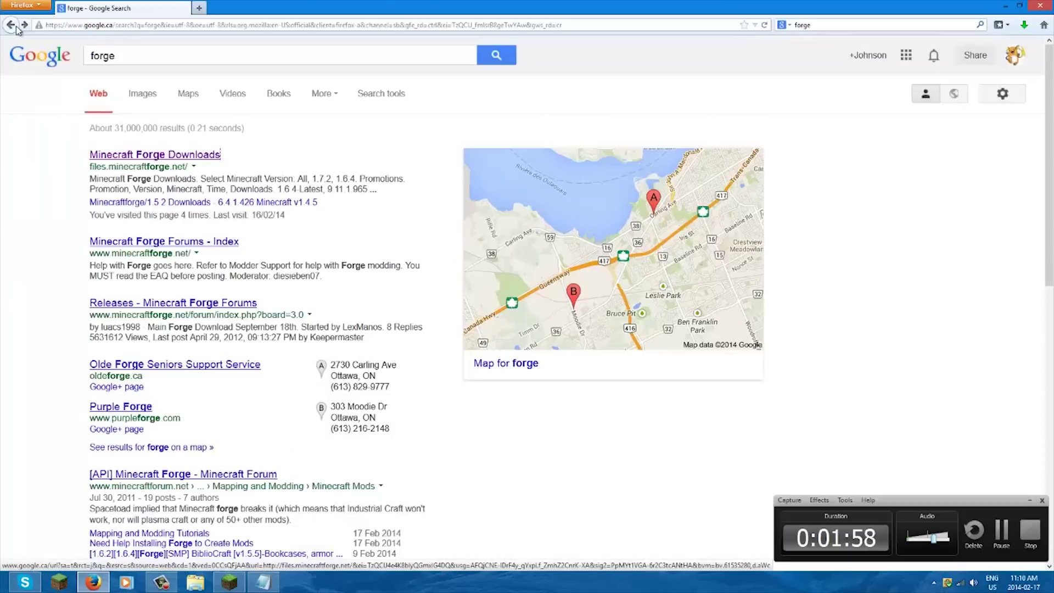
pyautogui.click(25, 24)
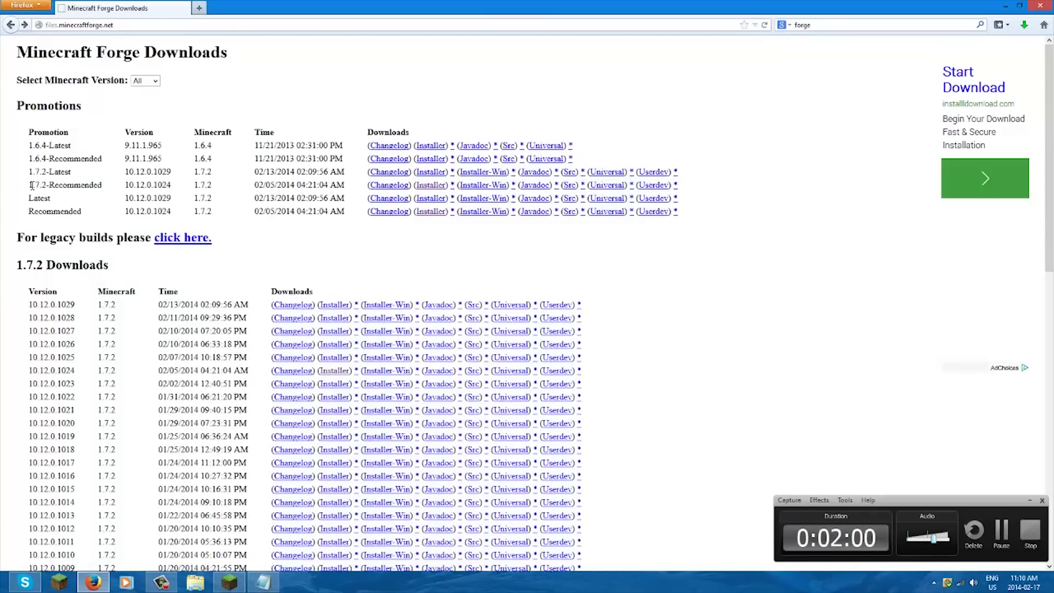
# - Download the 1.7.2-Recommended Forge Installer, skipping the ad and saving forge-1.7.2-10.12.0.1024-installer.jar
pyautogui.moveTo(32, 185); pyautogui.dragTo(425, 191)
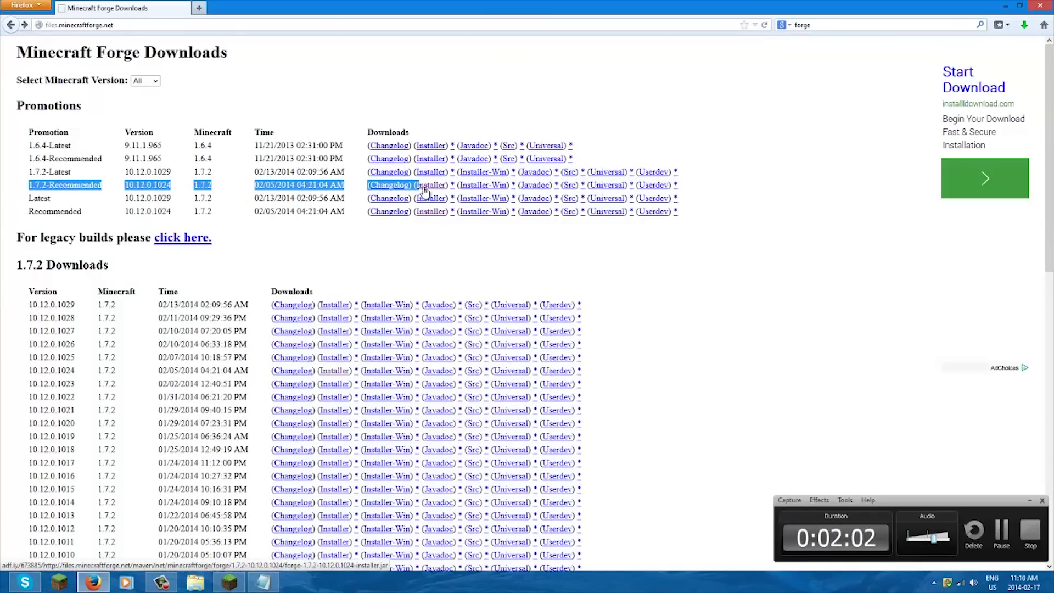
pyautogui.click(425, 190)
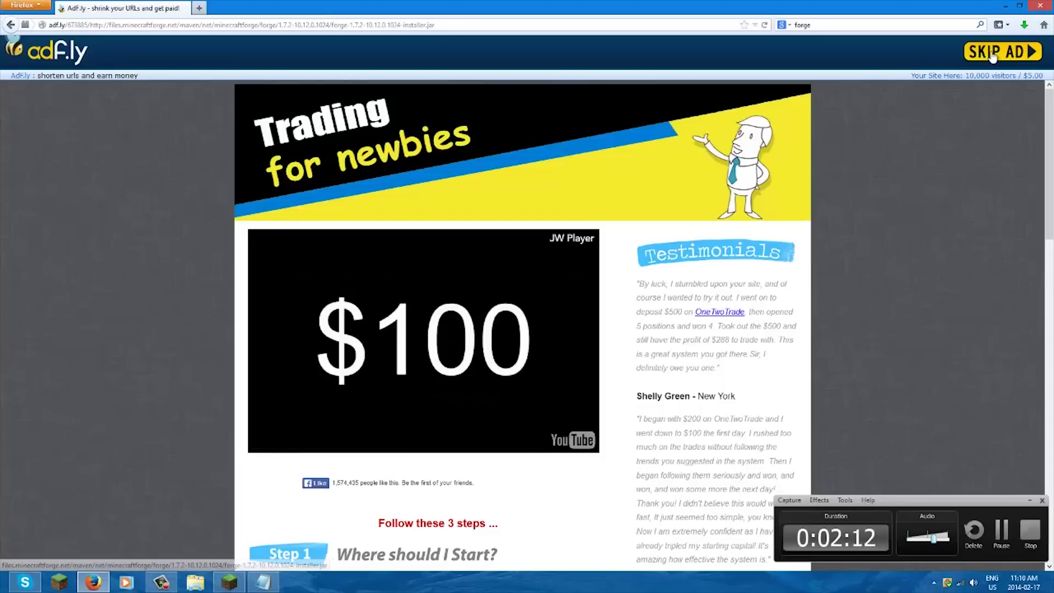
pyautogui.click(992, 53)
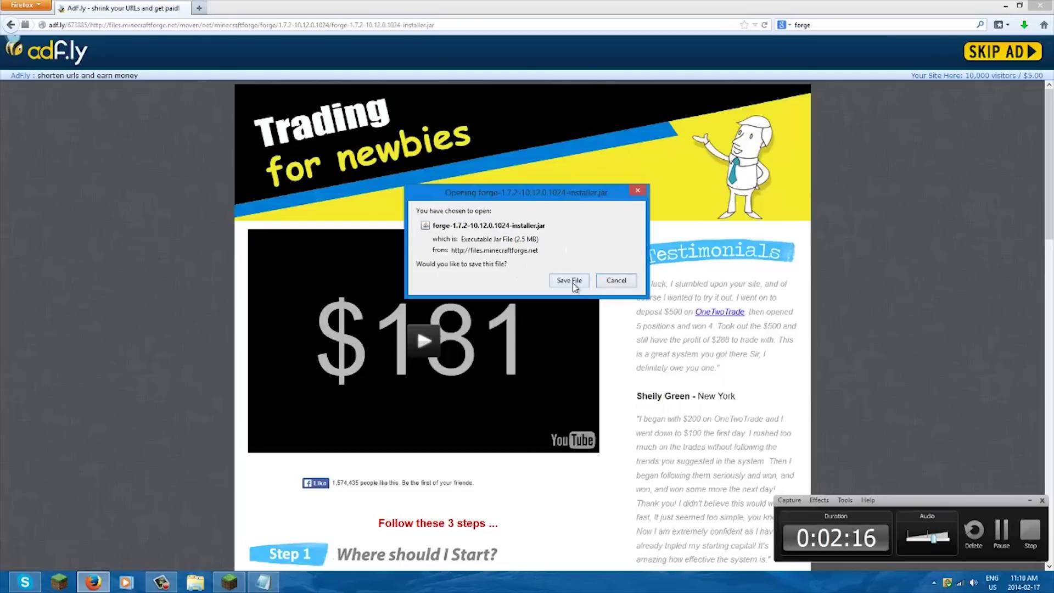
pyautogui.click(573, 281)
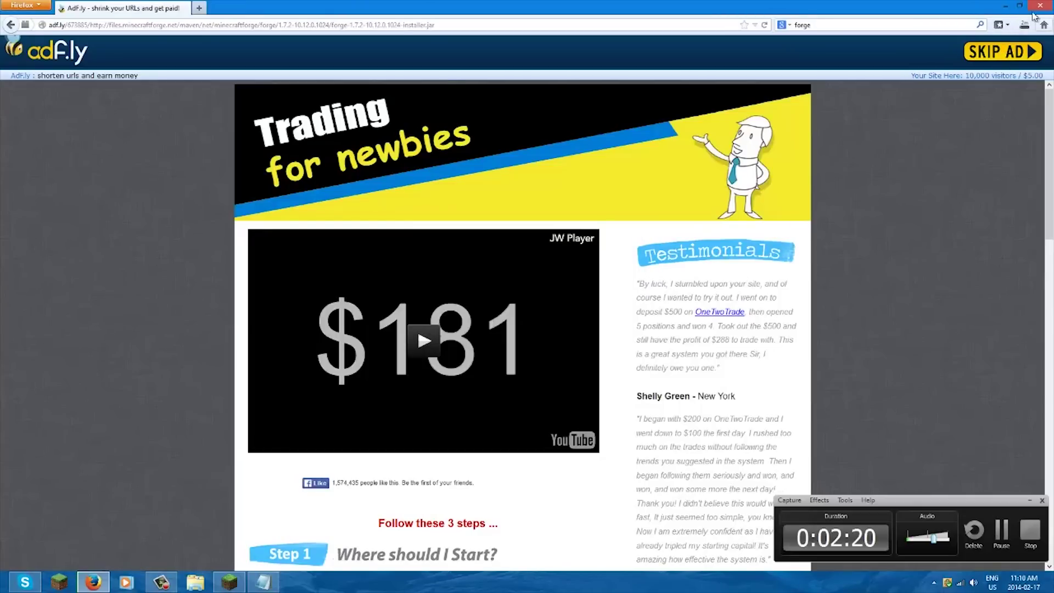
# - Run the downloaded forge-1.7.2-10.12.0.1024-installer.jar from the browser's recent downloads
pyautogui.click(1023, 26)
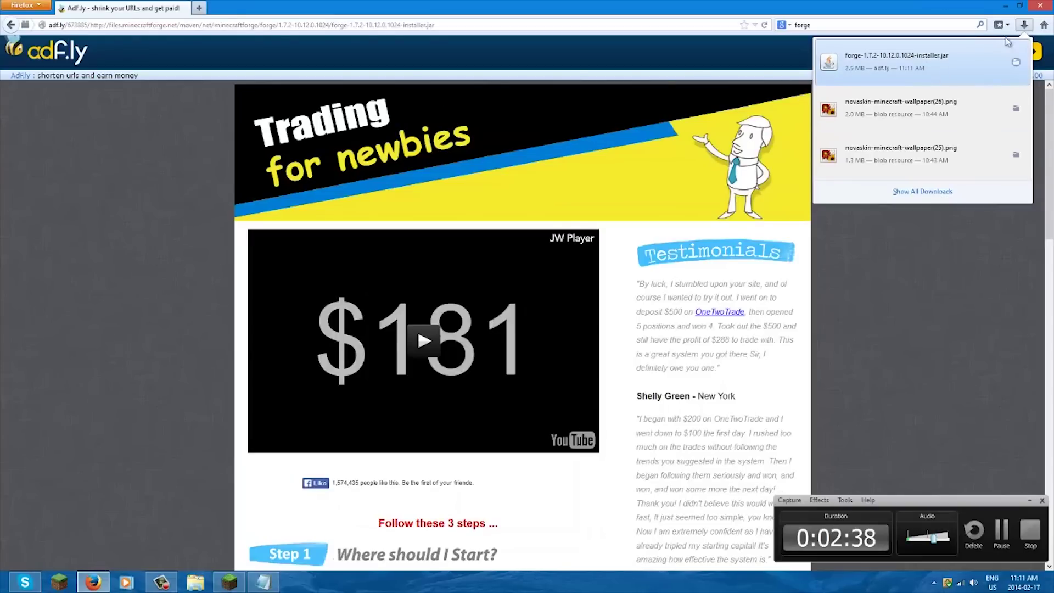
pyautogui.click(1023, 25)
pyautogui.click(1023, 25)
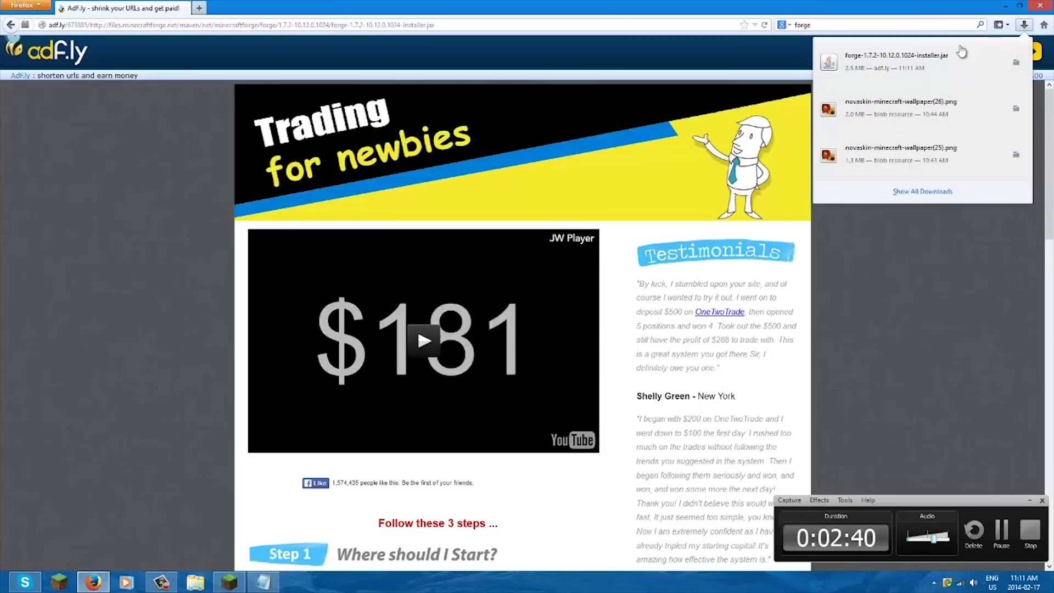
pyautogui.click(883, 70)
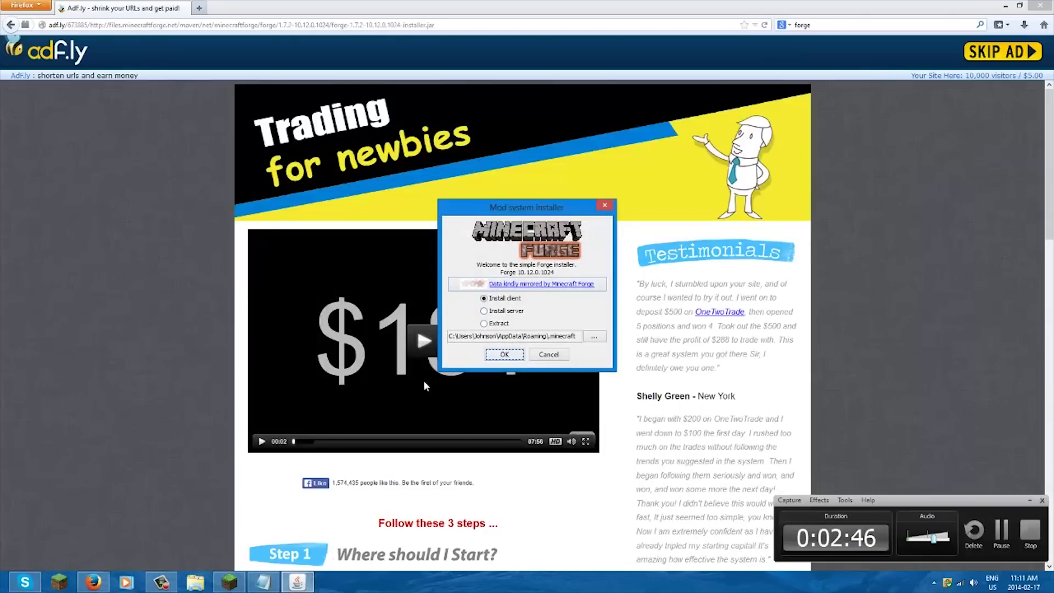
# - Install Forge with the Install client option into the default .minecraft folder and dismiss the completion message
pyautogui.moveTo(567, 201); pyautogui.dragTo(825, 153)
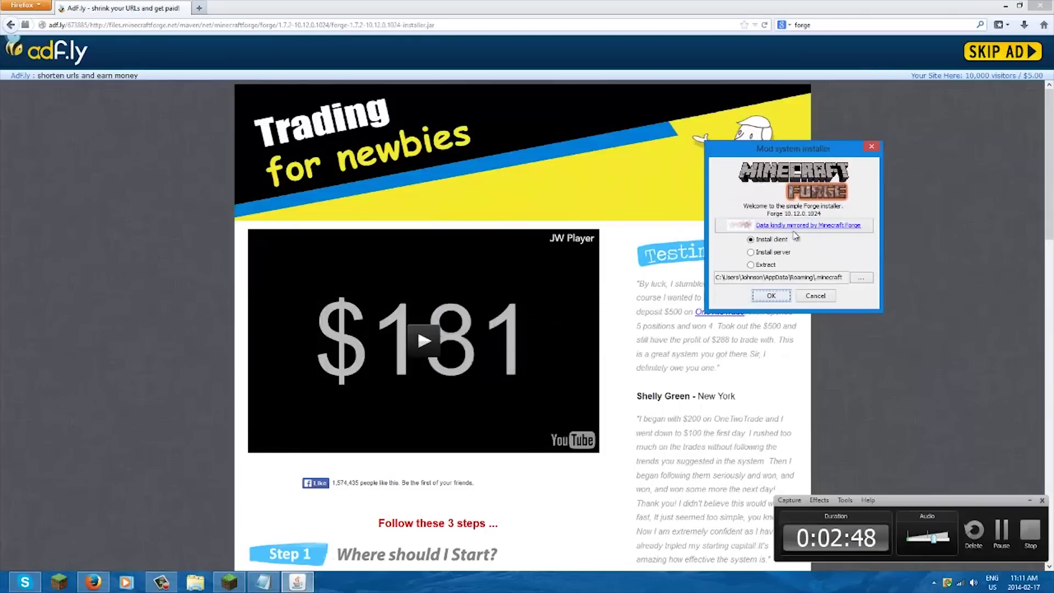
pyautogui.click(765, 243)
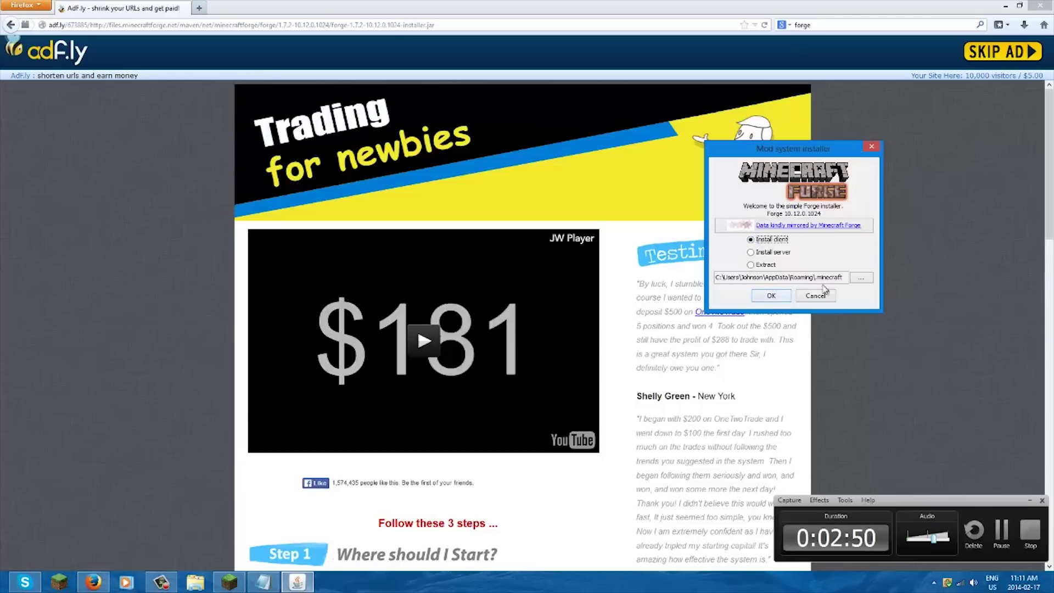
pyautogui.click(769, 298)
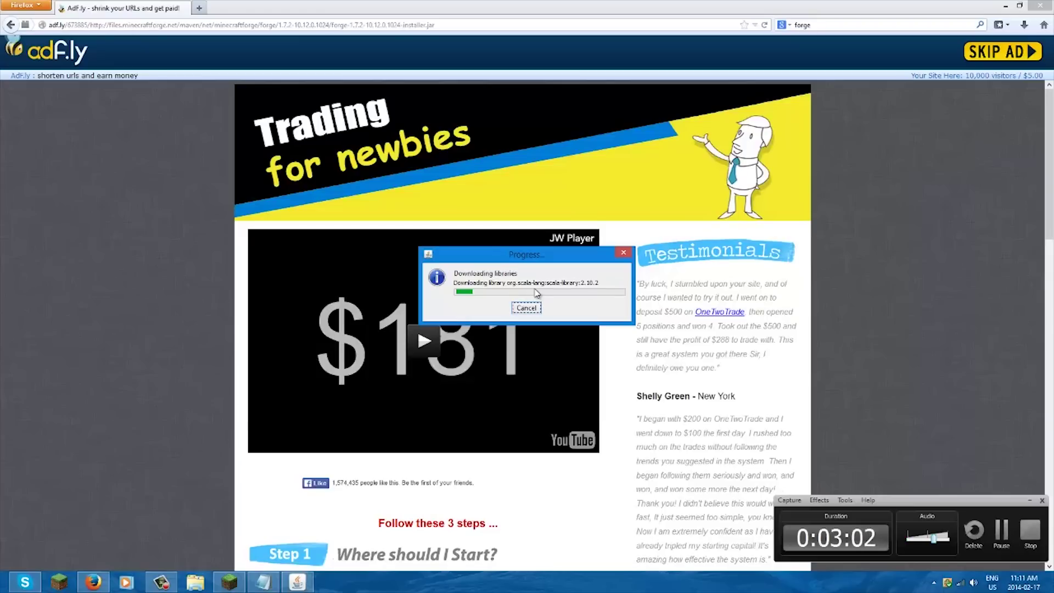
pyautogui.moveTo(543, 260); pyautogui.dragTo(464, 247)
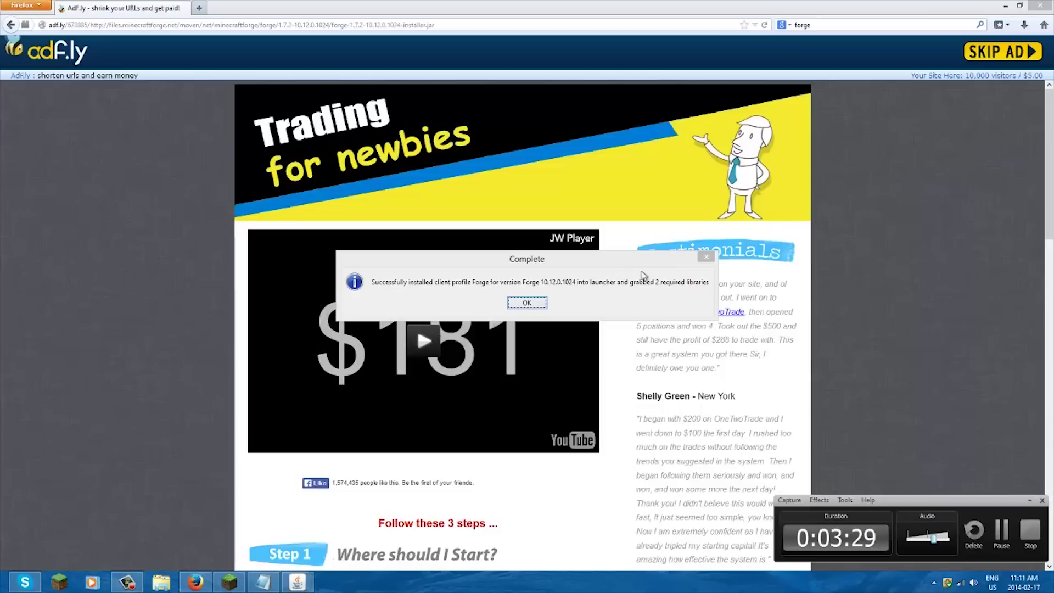
pyautogui.click(527, 303)
# - Close the open Minecraft Launcher and start it again
pyautogui.click(229, 585)
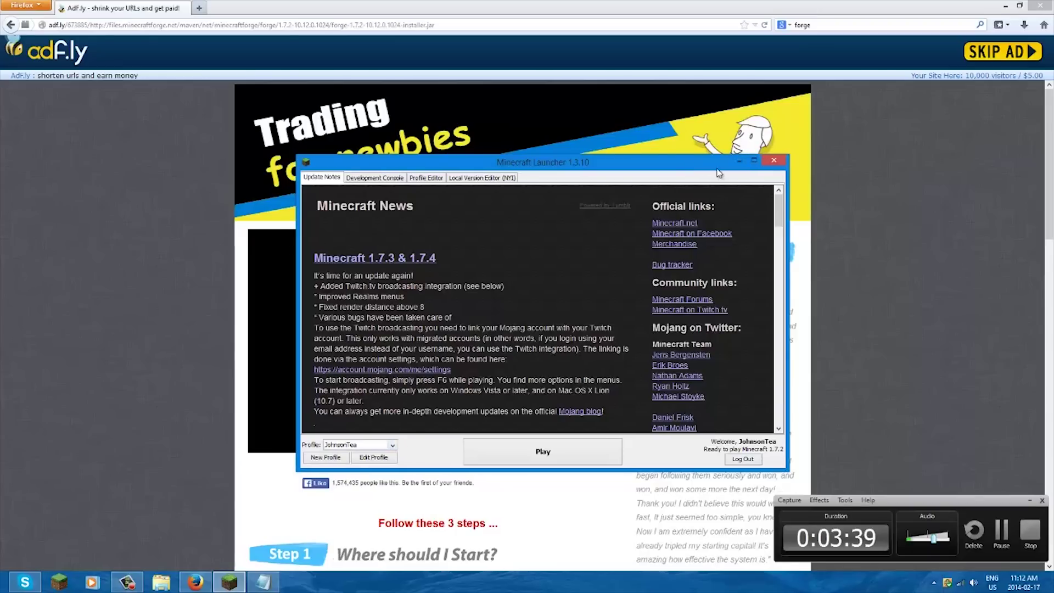
pyautogui.moveTo(731, 157); pyautogui.dragTo(885, 156)
pyautogui.click(932, 159)
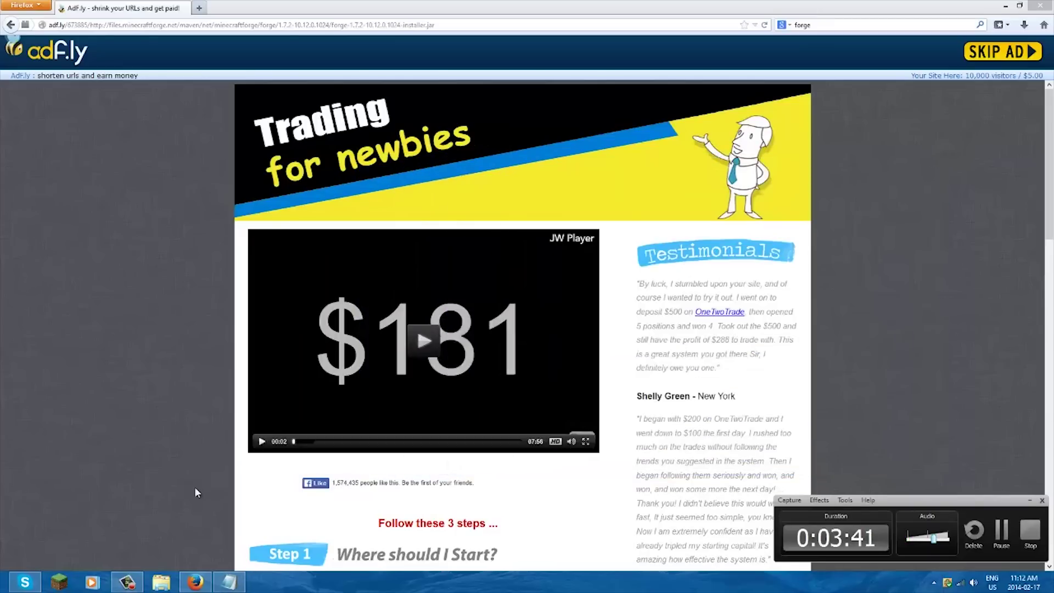
pyautogui.click(60, 582)
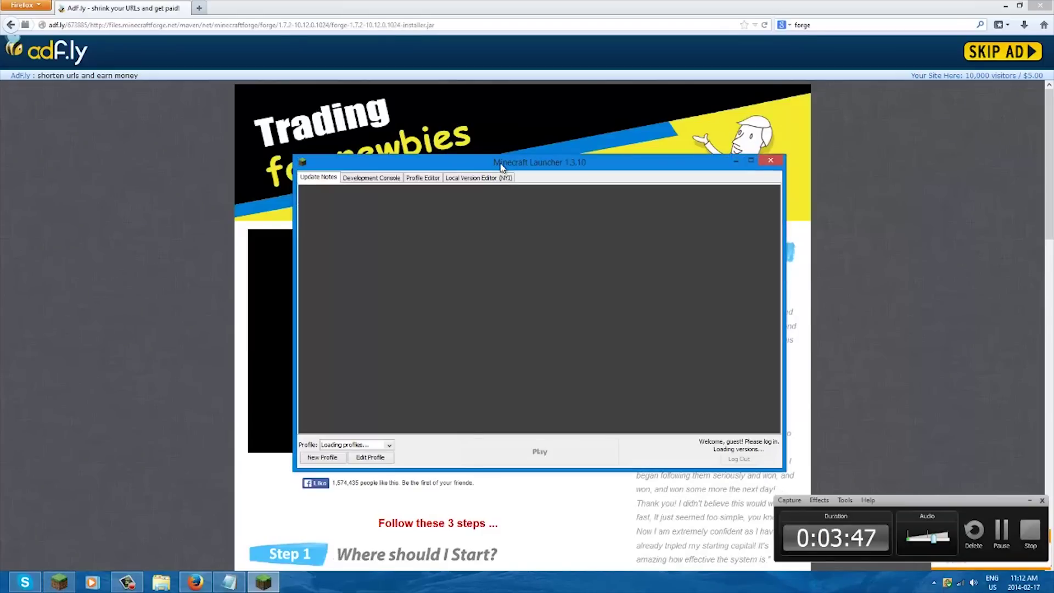
pyautogui.moveTo(501, 168); pyautogui.dragTo(649, 131)
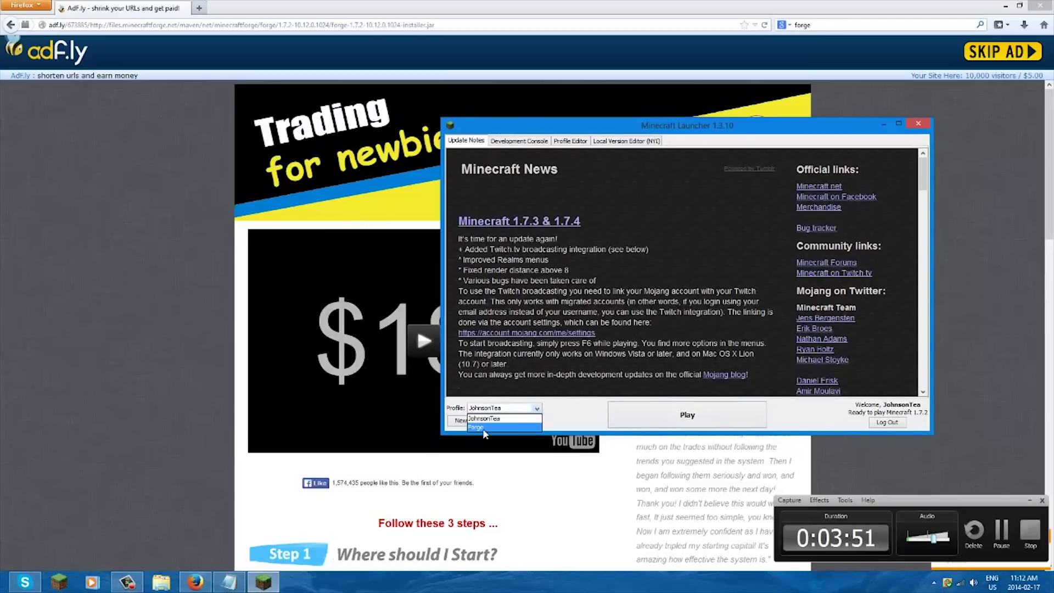
# - Select the Forge profile in the launcher, continue with the existing account and launch the game
pyautogui.click(482, 428)
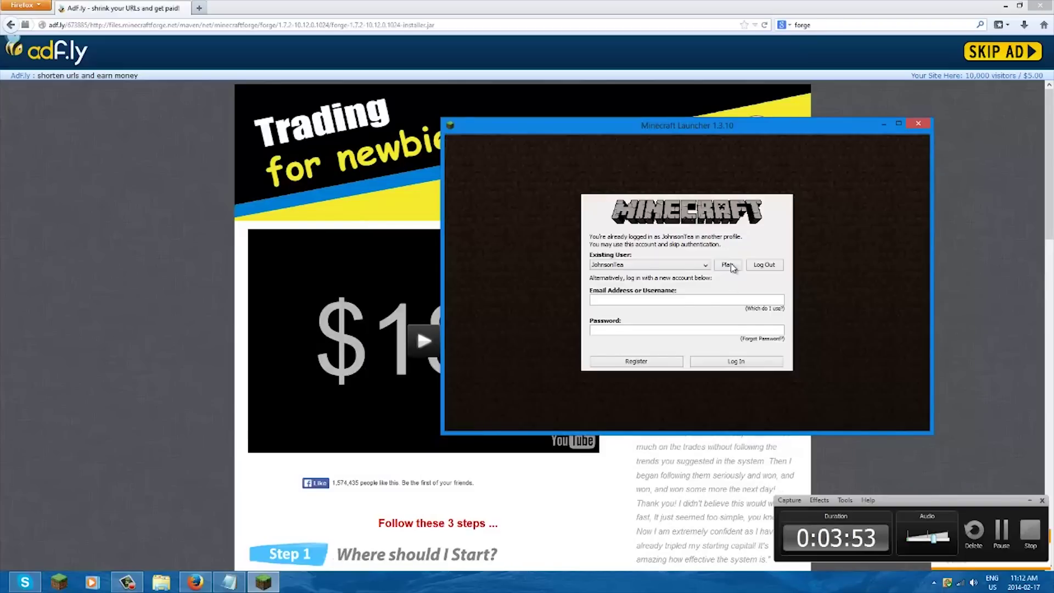
pyautogui.click(730, 265)
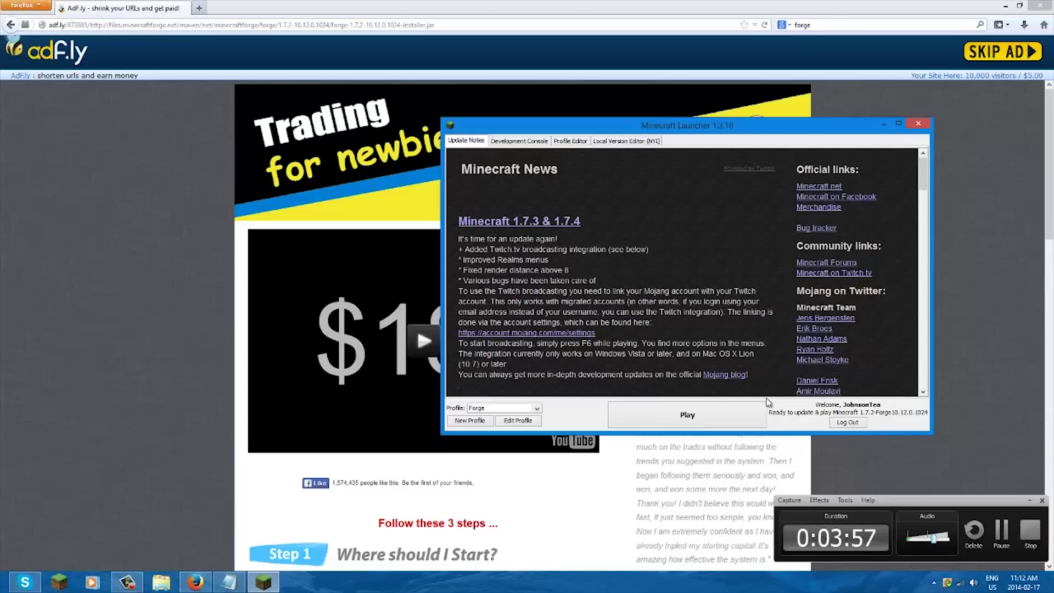
pyautogui.click(688, 417)
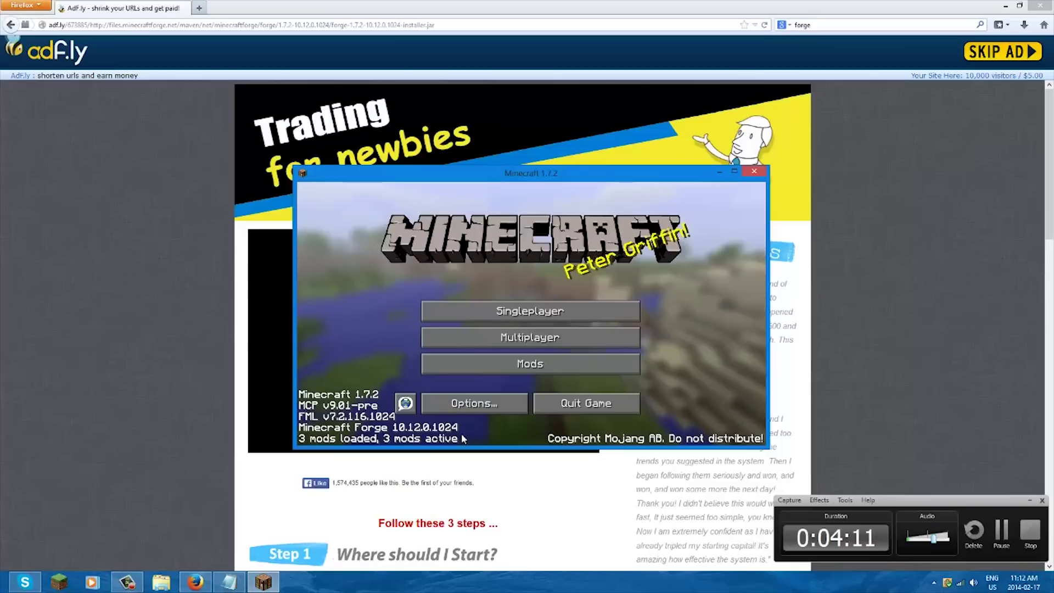
# - Examine the Minecraft Coder Pack, Forge Mod Loader and Minecraft Forge entries in the game's mod list, and close the game
pyautogui.click(478, 366)
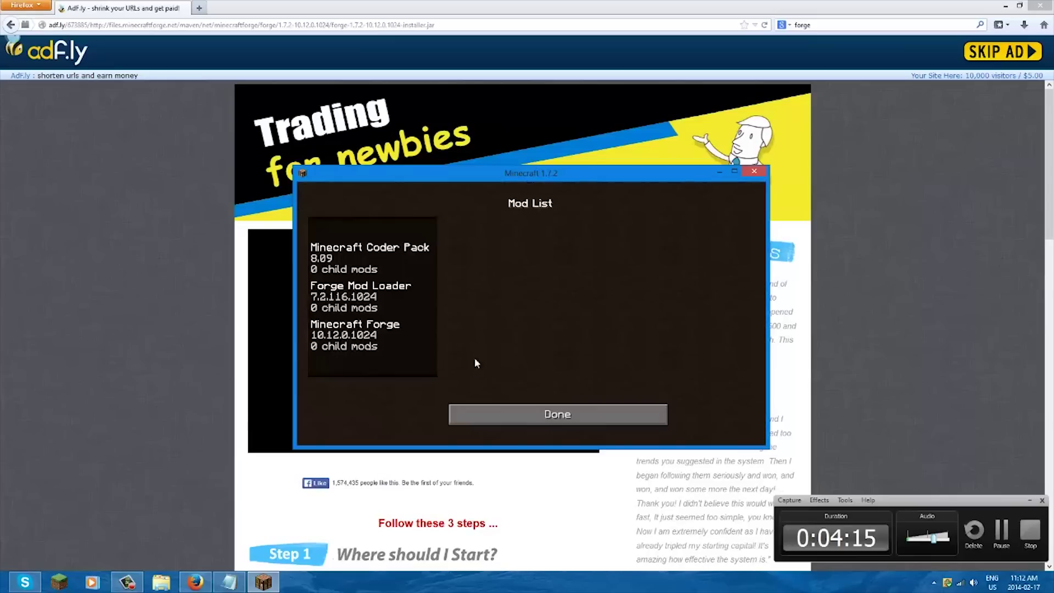
pyautogui.click(326, 351)
pyautogui.click(345, 261)
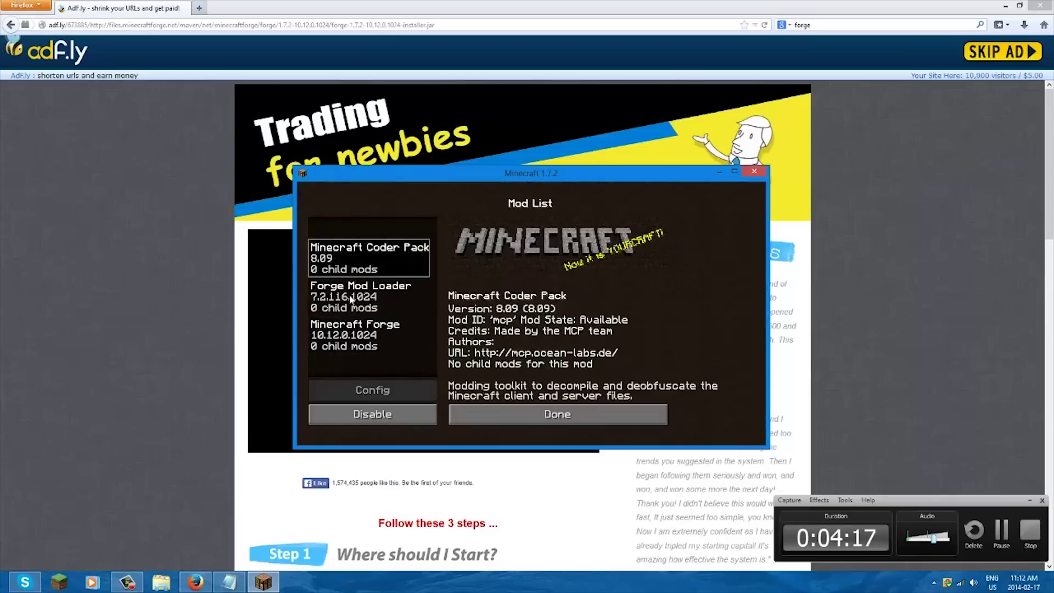
pyautogui.click(352, 300)
pyautogui.click(354, 329)
pyautogui.click(524, 411)
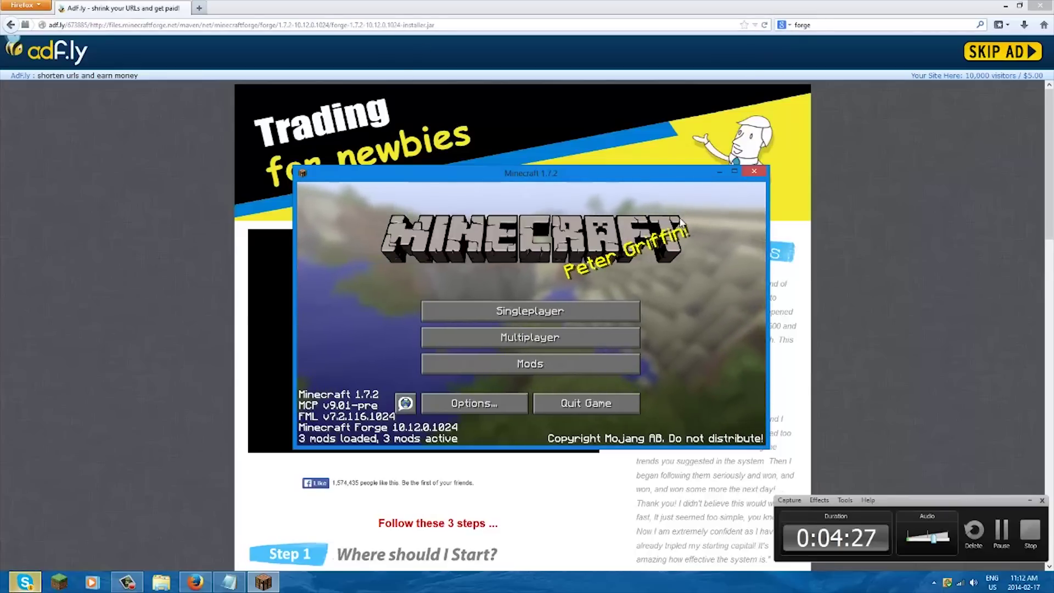
pyautogui.click(754, 171)
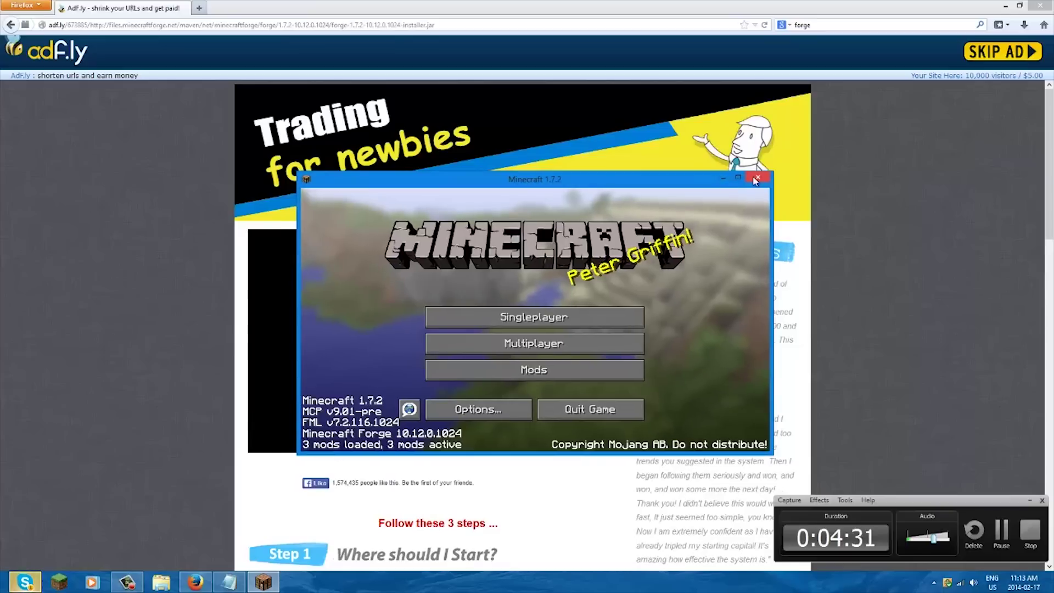
pyautogui.click(800, 24)
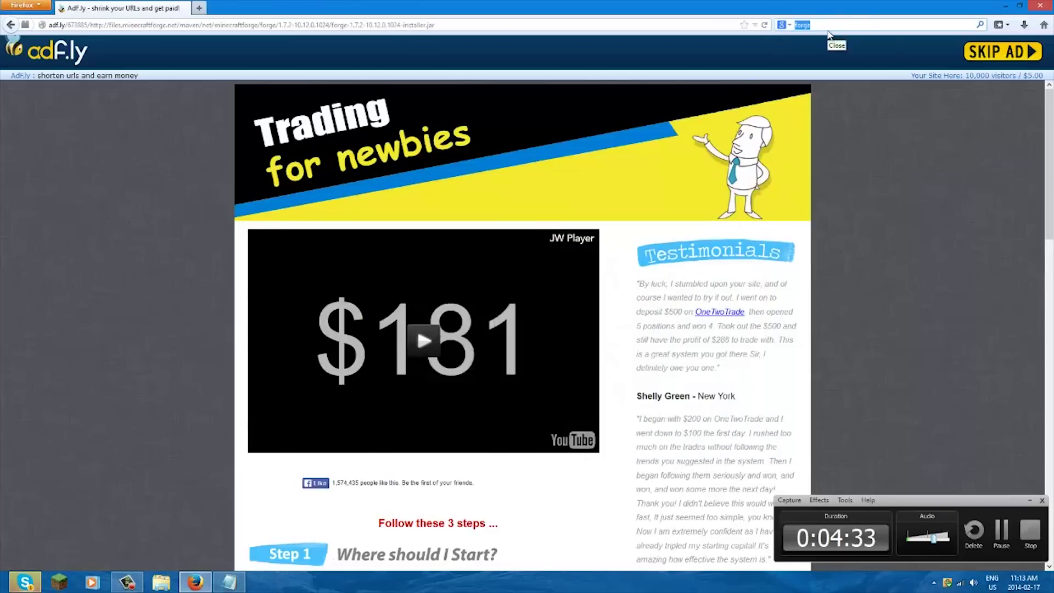
pyautogui.write('reis')
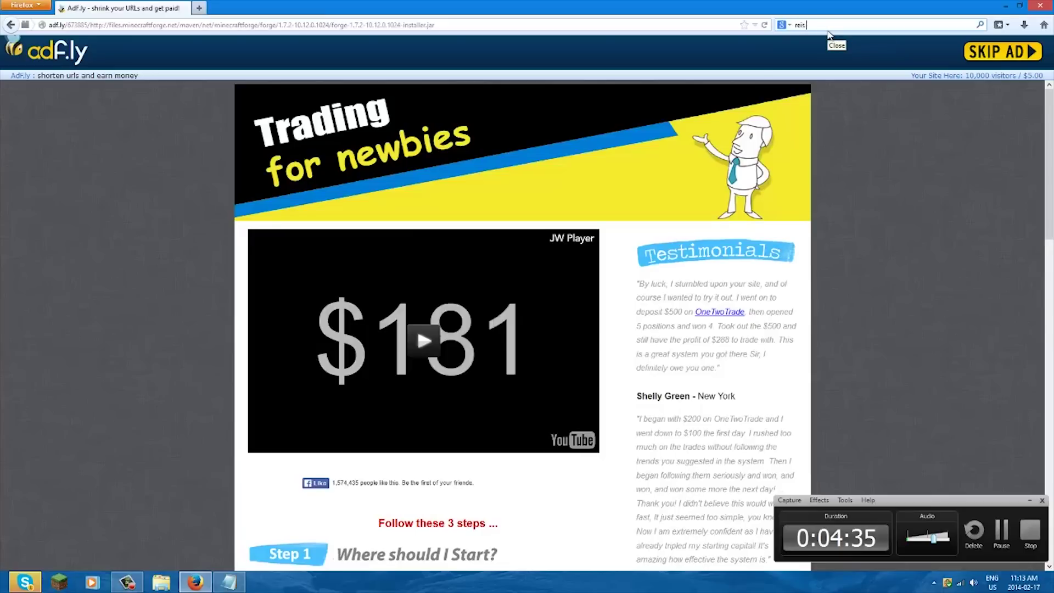
pyautogui.write(' minimap')
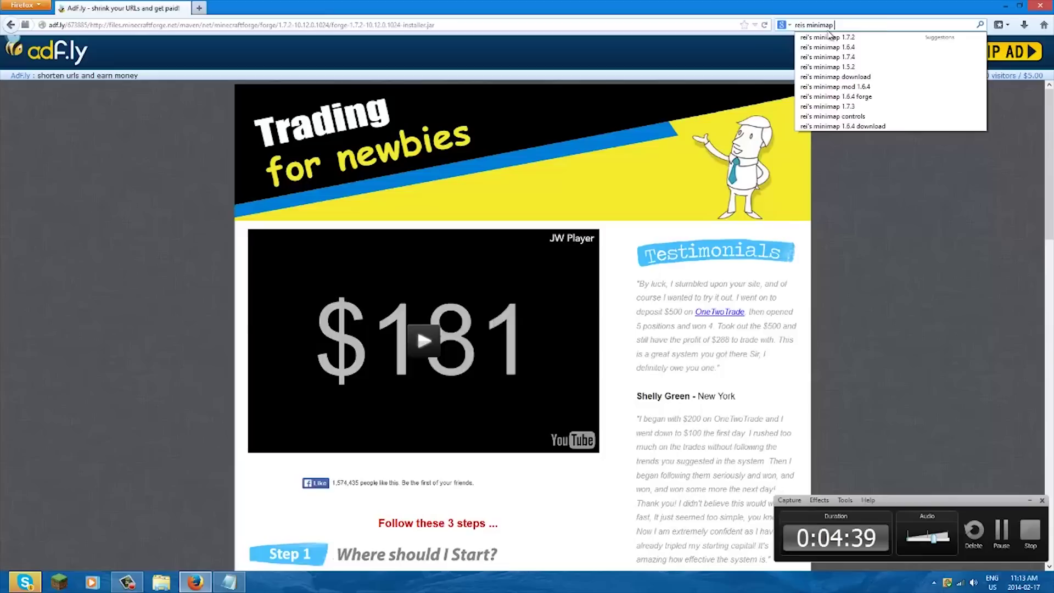
pyautogui.press('BackSpace')
pyautogui.press('BackSpace')
pyautogui.press('BackSpace')
pyautogui.press('BackSpace')
pyautogui.press('BackSpace')
pyautogui.press('BackSpace')
pyautogui.press('BackSpace')
pyautogui.press('BackSpace')
pyautogui.press('BackSpace')
pyautogui.press('BackSpace')
pyautogui.press('BackSpace')
pyautogui.press('BackSpace')
pyautogui.press('BackSpace')
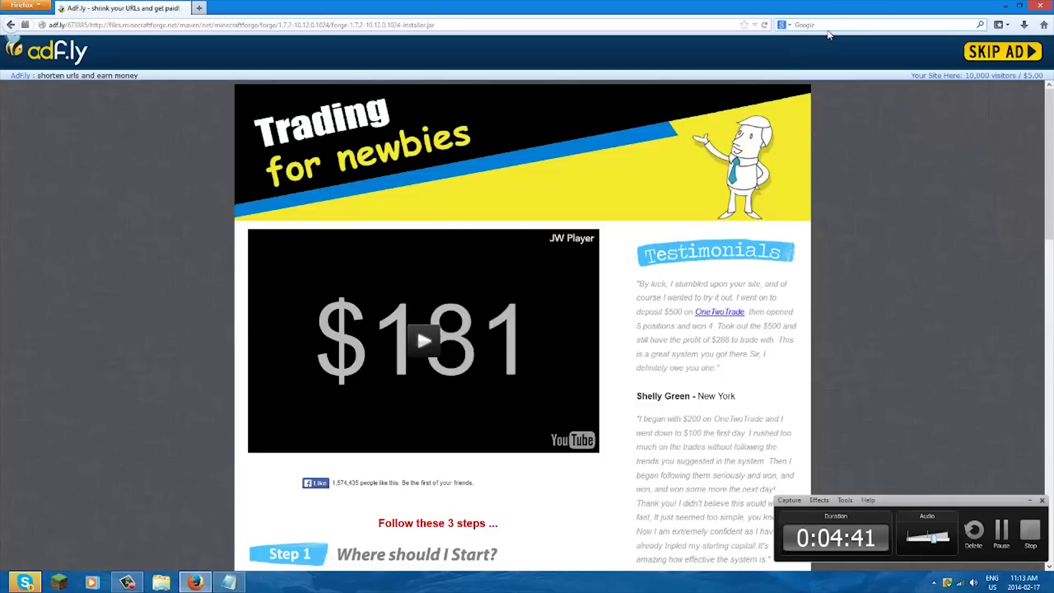
# - Search the web for "9 minecraft" in Firefox and open the 9minecraft.net home page
pyautogui.write('9 minec')
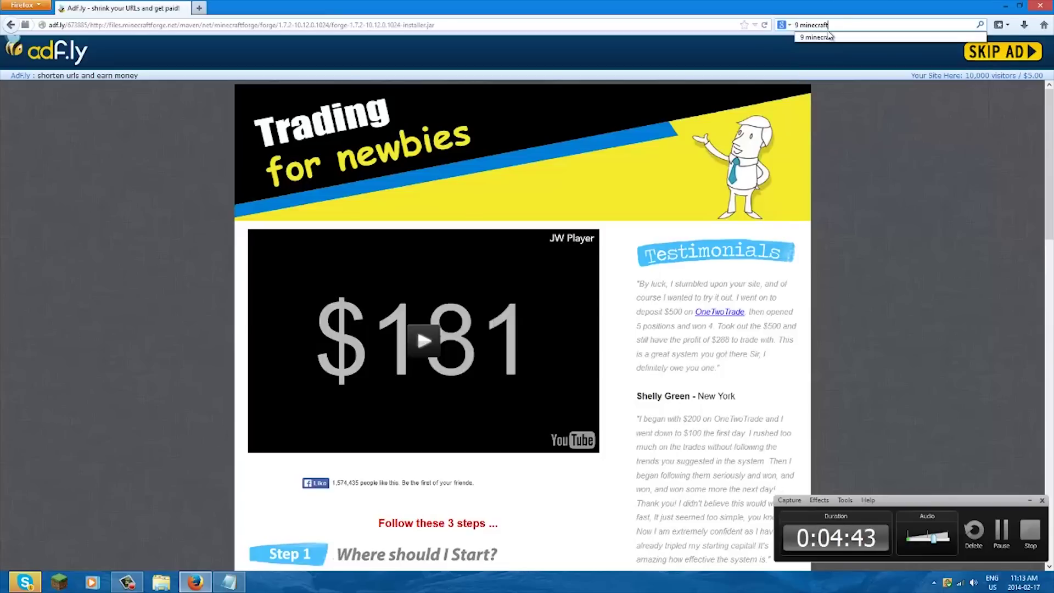
pyautogui.write('raft')
pyautogui.press('Return')
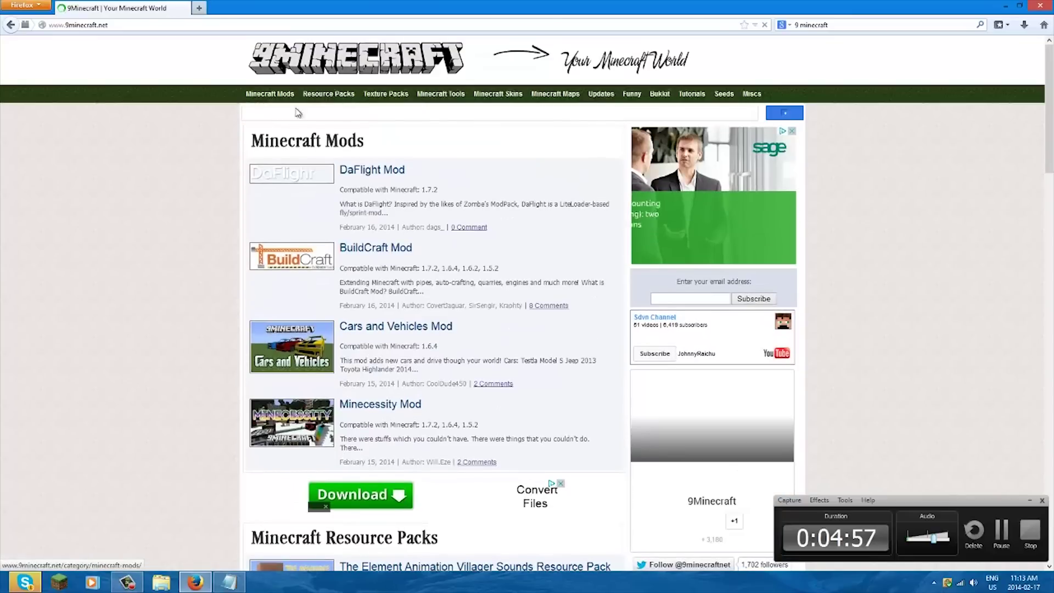
# - Open the Minecraft 1.7.2 Mods category on 9Minecraft and look through the mods on its first two pages
pyautogui.moveTo(285, 96)
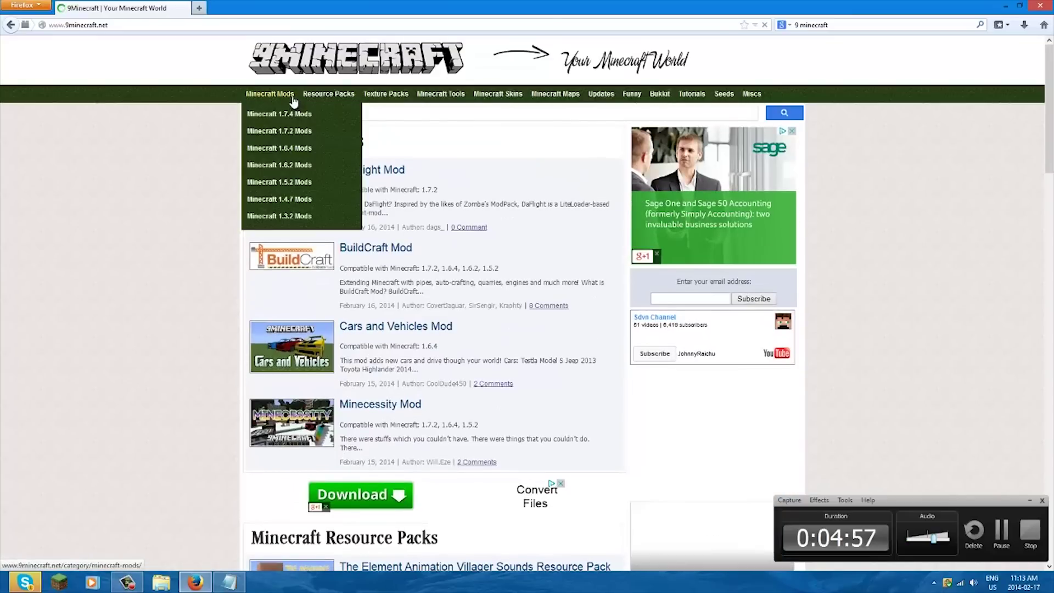
pyautogui.click(298, 131)
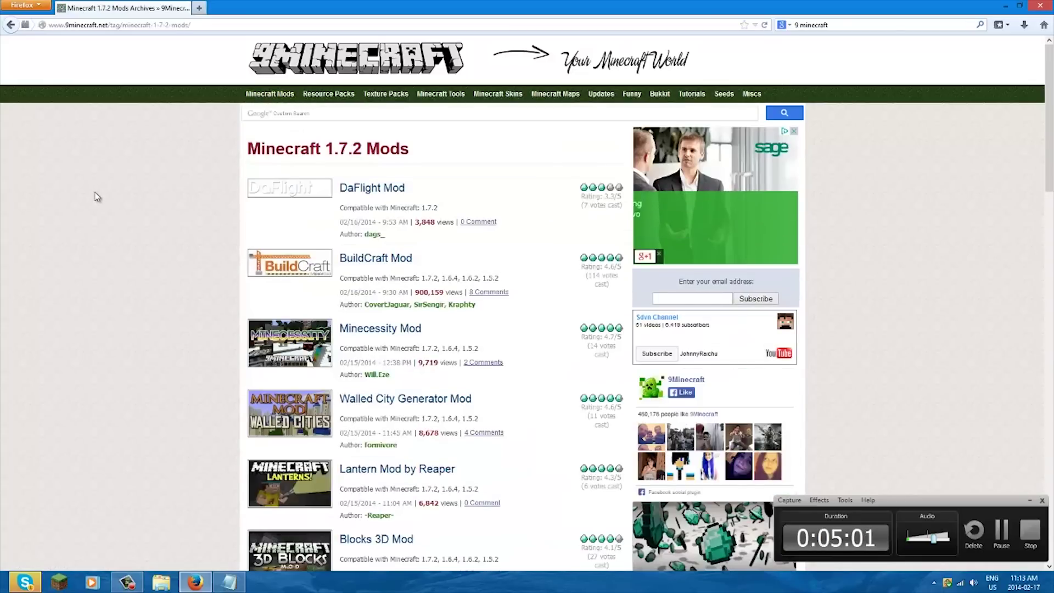
pyautogui.scroll(-5, 91, 192)
pyautogui.scroll(-10, 98, 197)
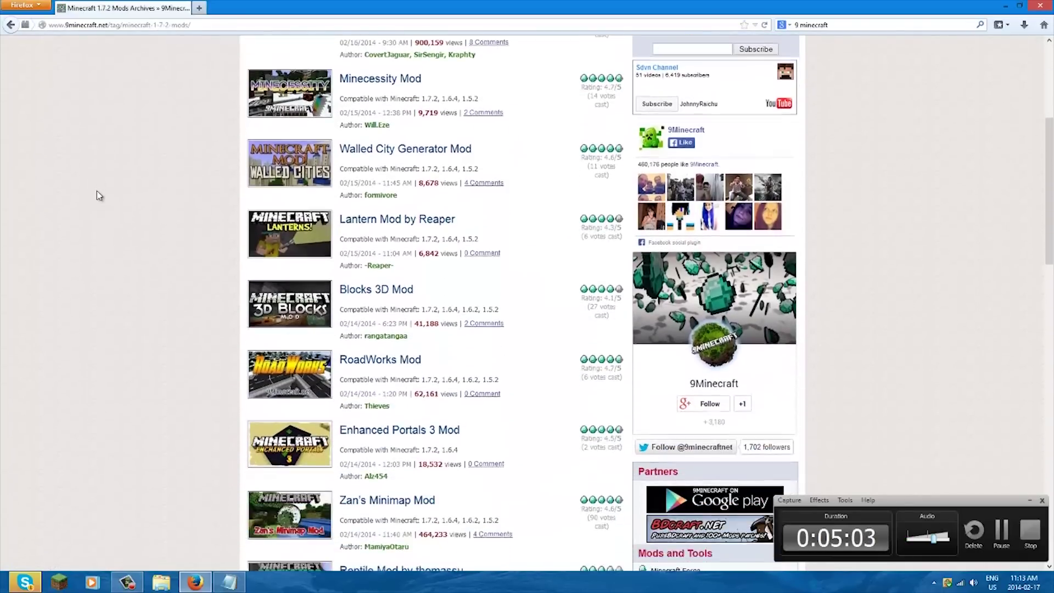
pyautogui.scroll(-6, 99, 196)
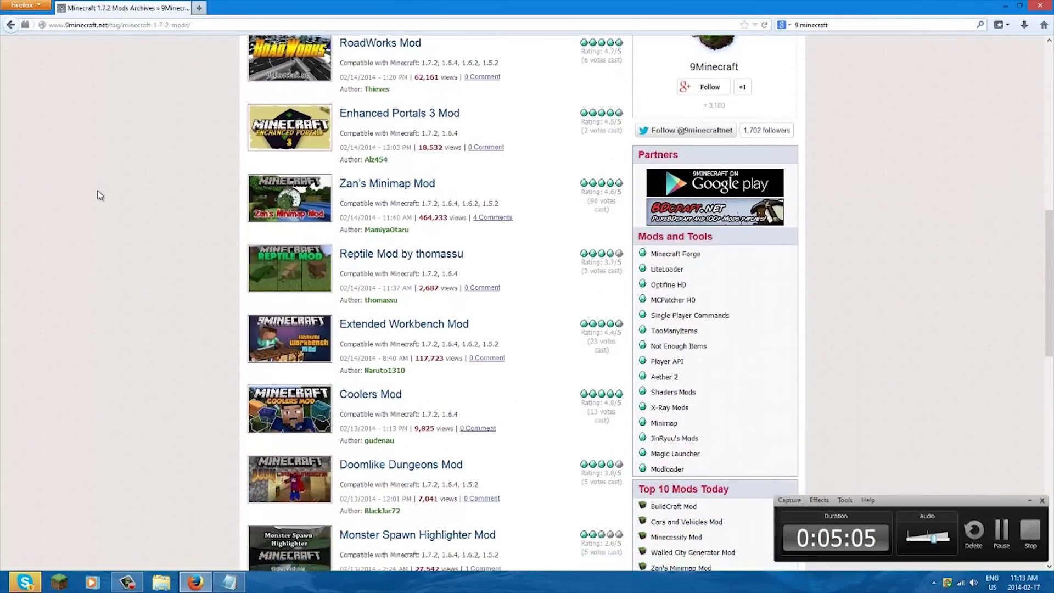
pyautogui.scroll(-3, 364, 347)
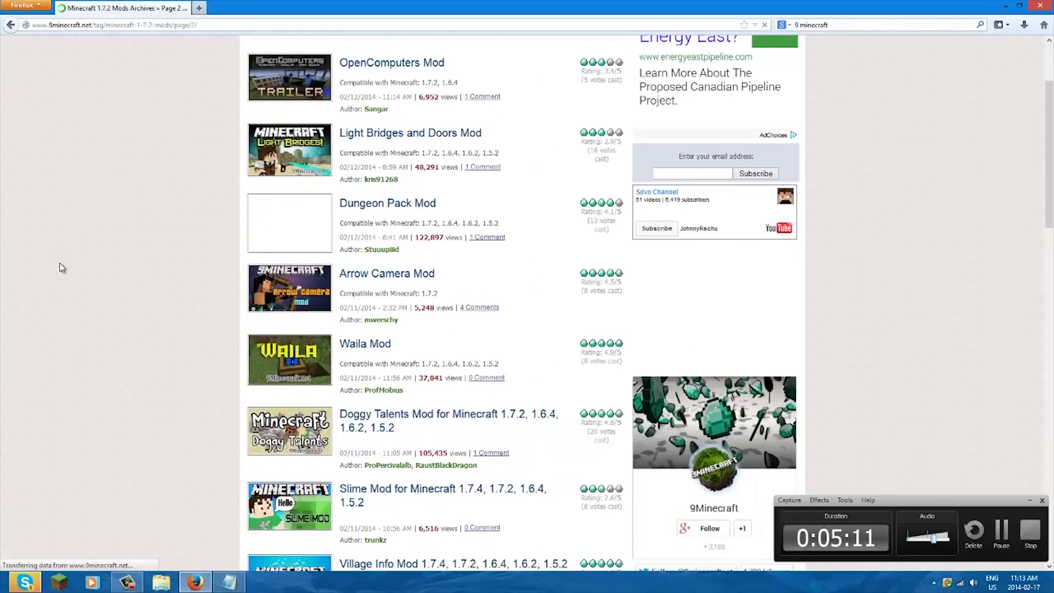
pyautogui.scroll(-3, 62, 267)
pyautogui.scroll(-3, 62, 267)
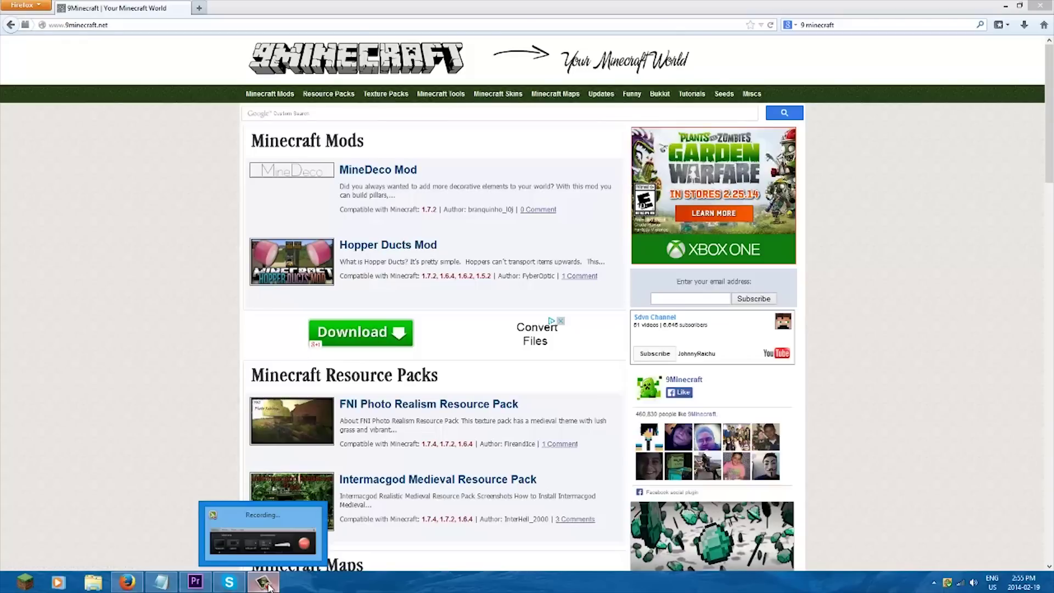
pyautogui.click(265, 583)
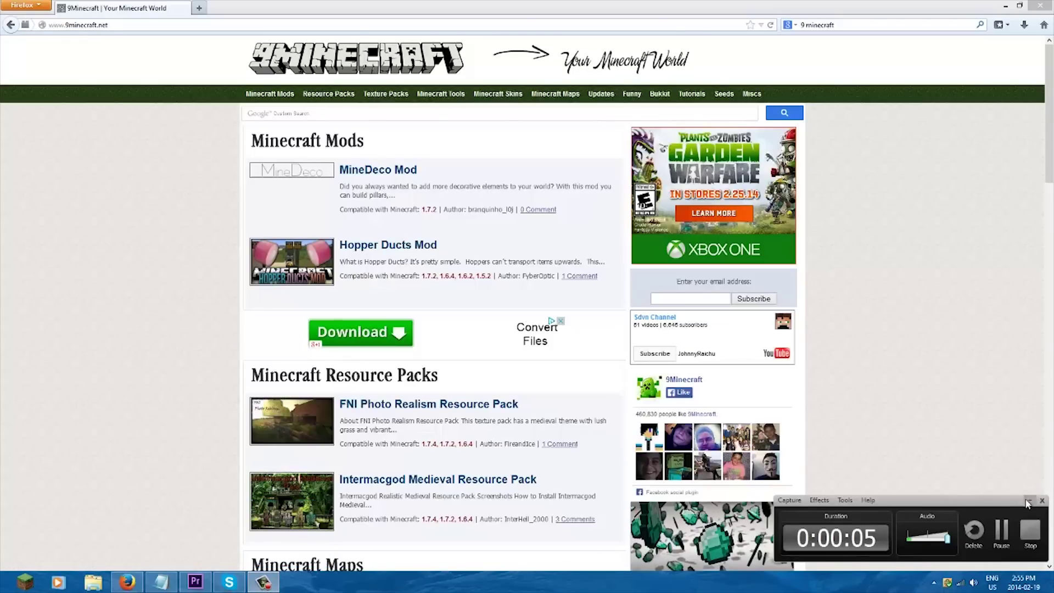
pyautogui.click(1028, 502)
pyautogui.scroll(-10, 102, 253)
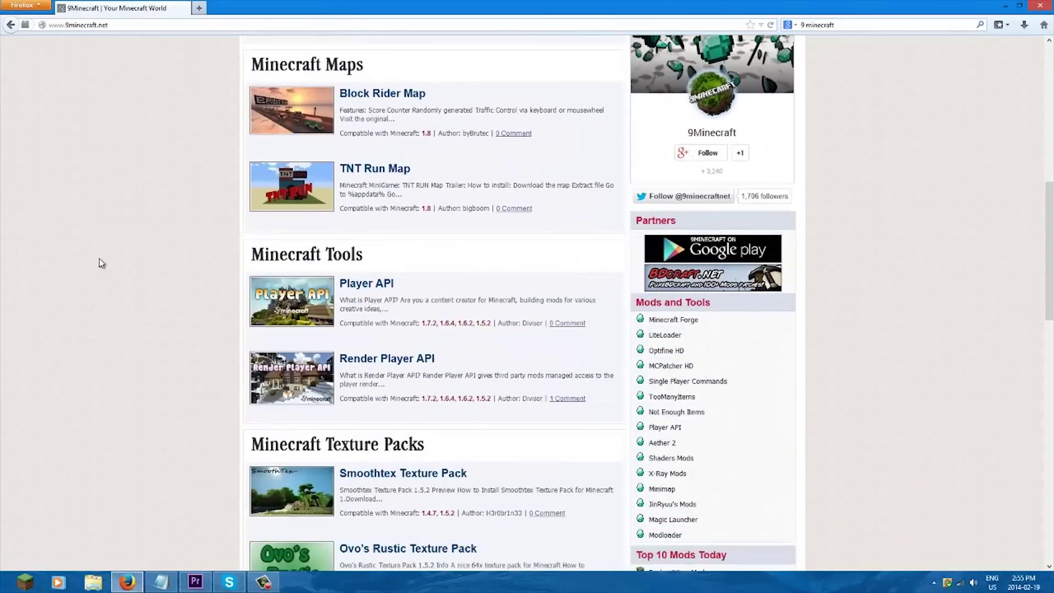
pyautogui.scroll(10, 101, 263)
# - Open the Minecraft 1.7.2 Mods category from the 9Minecraft home page and go to page 10 of the list
pyautogui.click(264, 94)
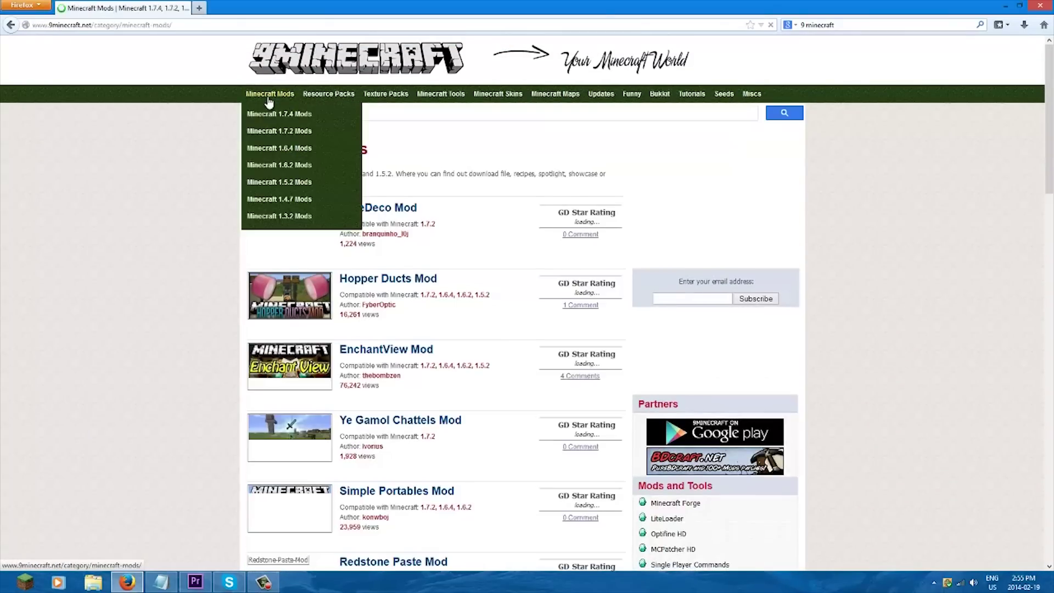
pyautogui.click(266, 113)
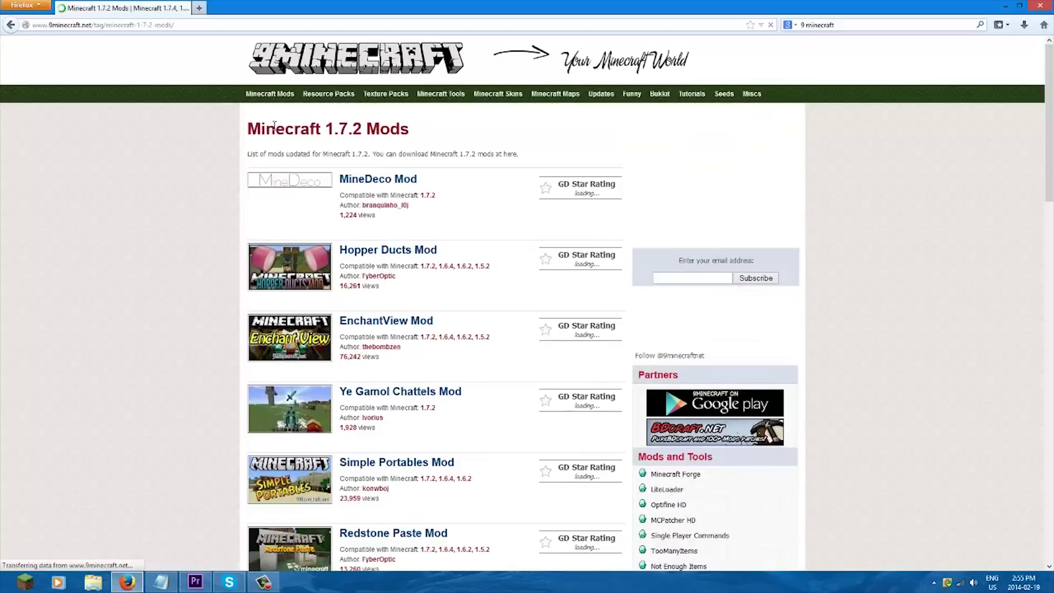
pyautogui.moveTo(273, 113)
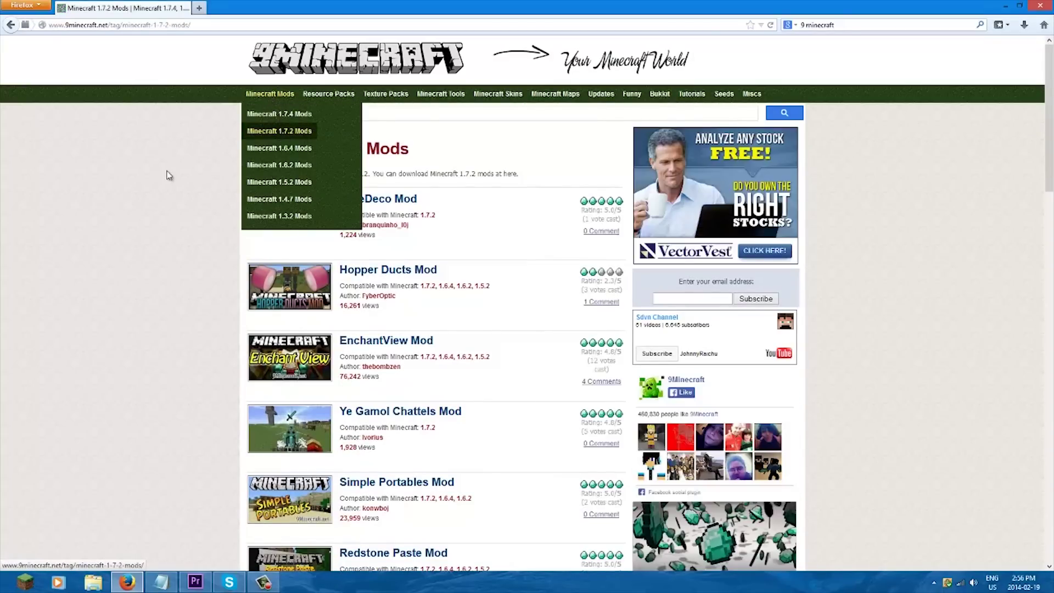
pyautogui.scroll(-15, 136, 200)
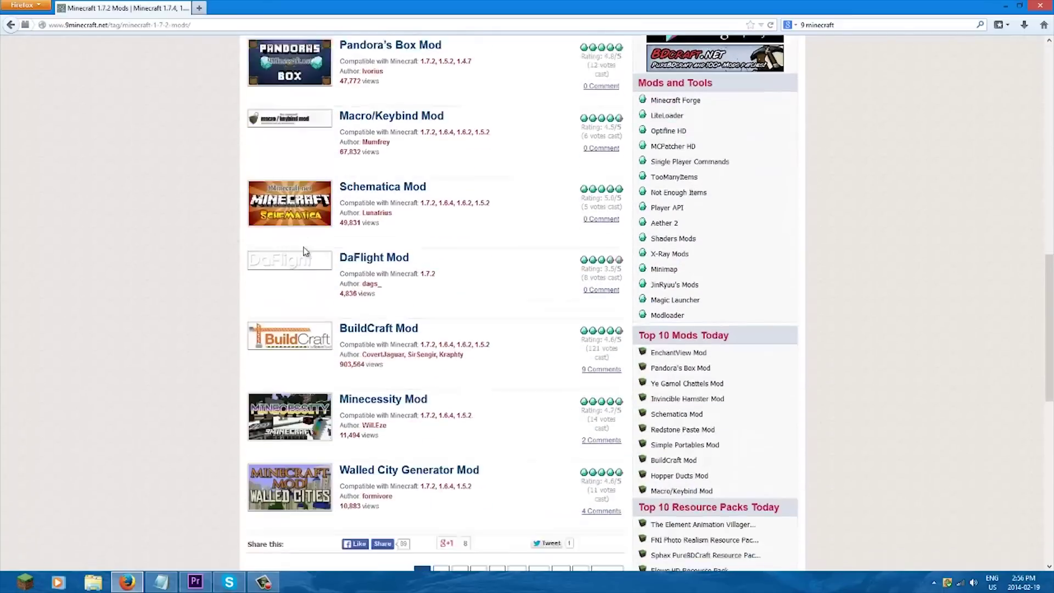
pyautogui.scroll(-6, 306, 251)
pyautogui.click(540, 231)
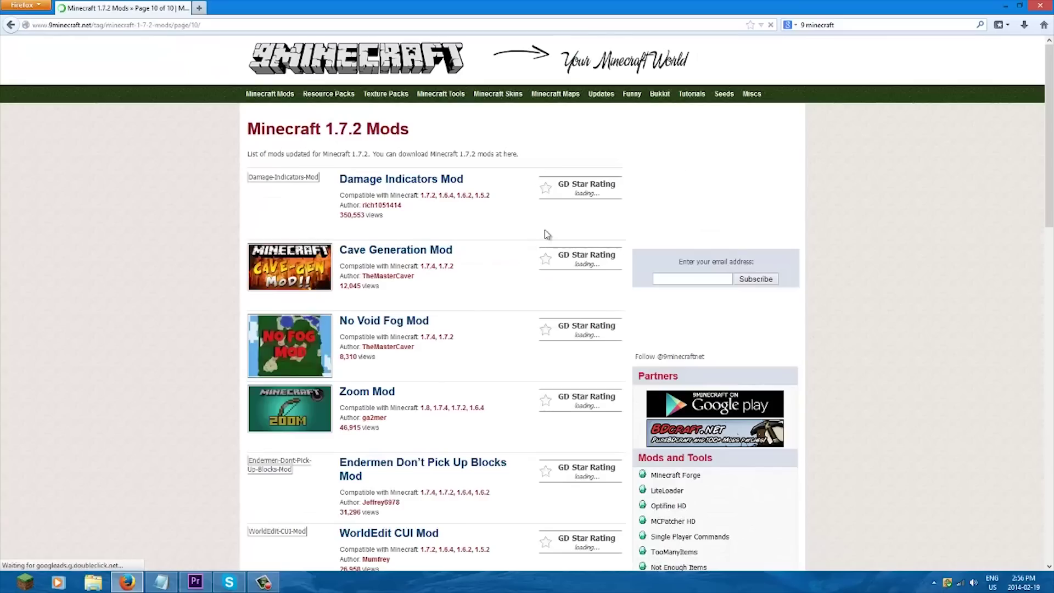
# - Look through the Minecraft 1.7.2 mods listed on page 10
pyautogui.scroll(-6, 457, 209)
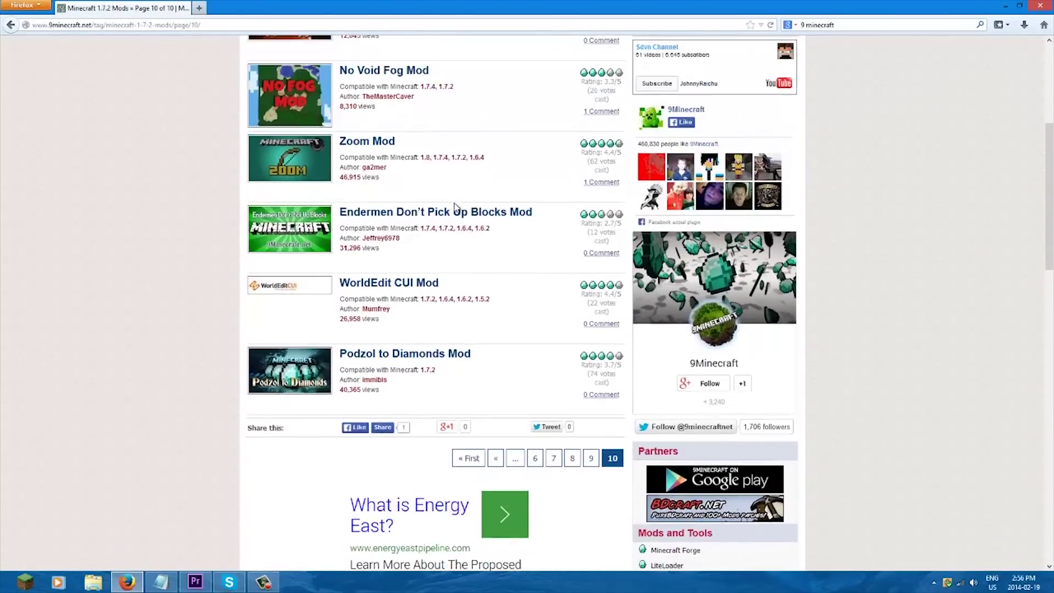
pyautogui.scroll(5, 554, 386)
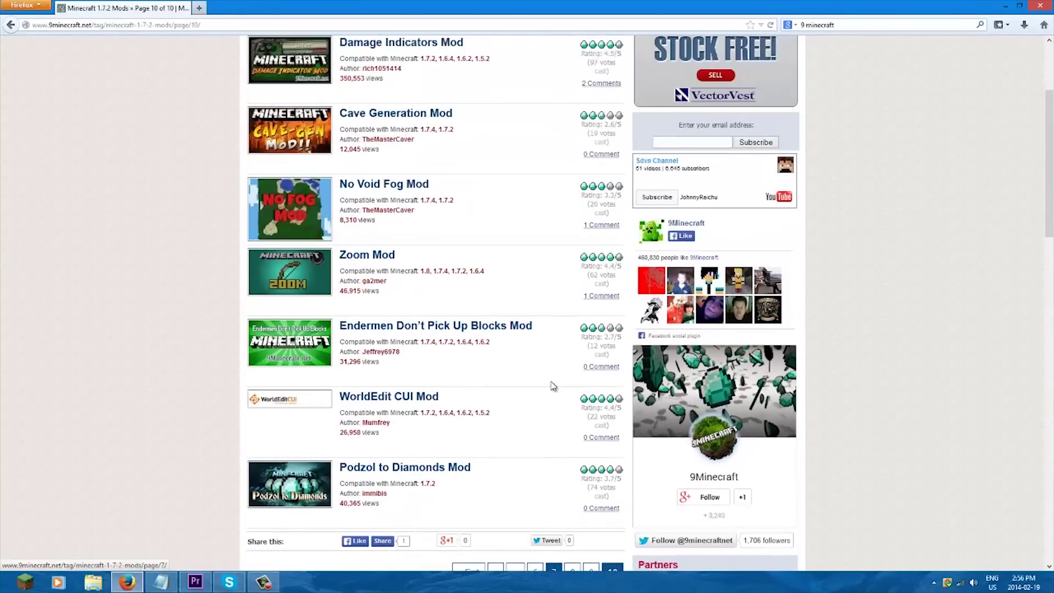
pyautogui.scroll(4, 553, 381)
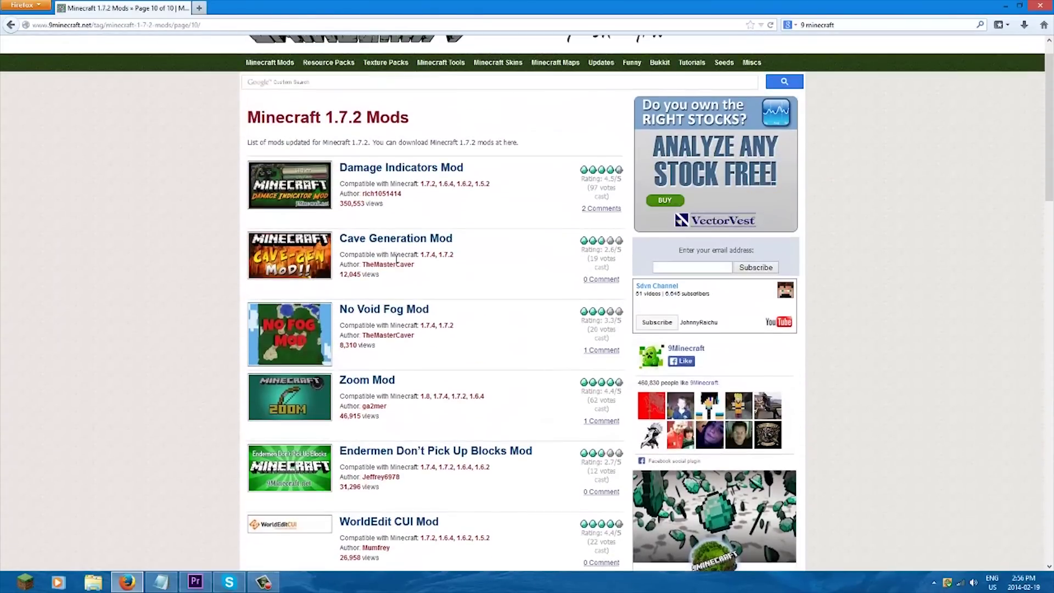
pyautogui.scroll(-6, 395, 301)
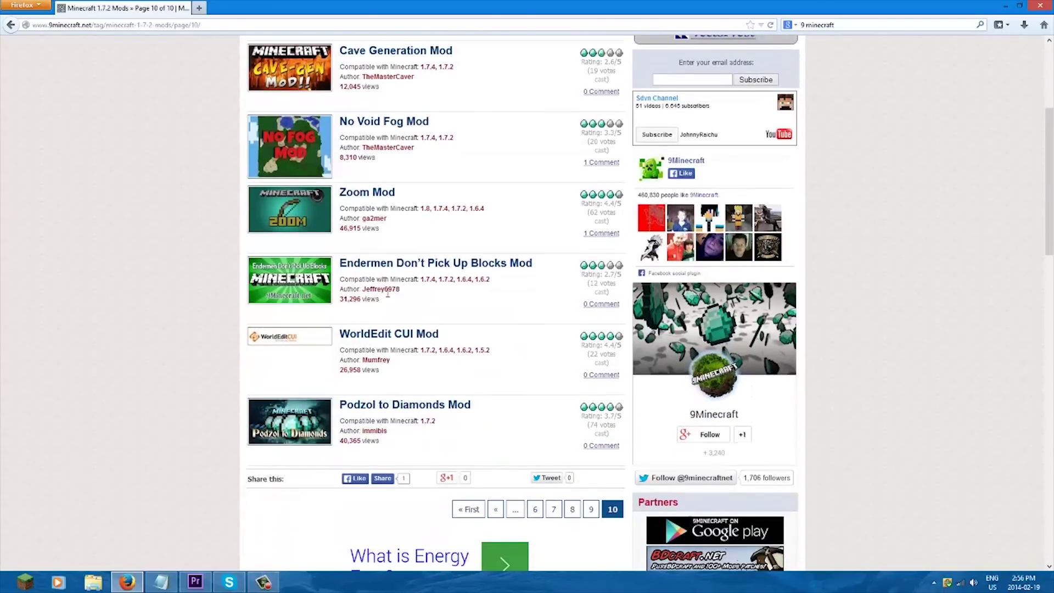
pyautogui.scroll(4, 389, 294)
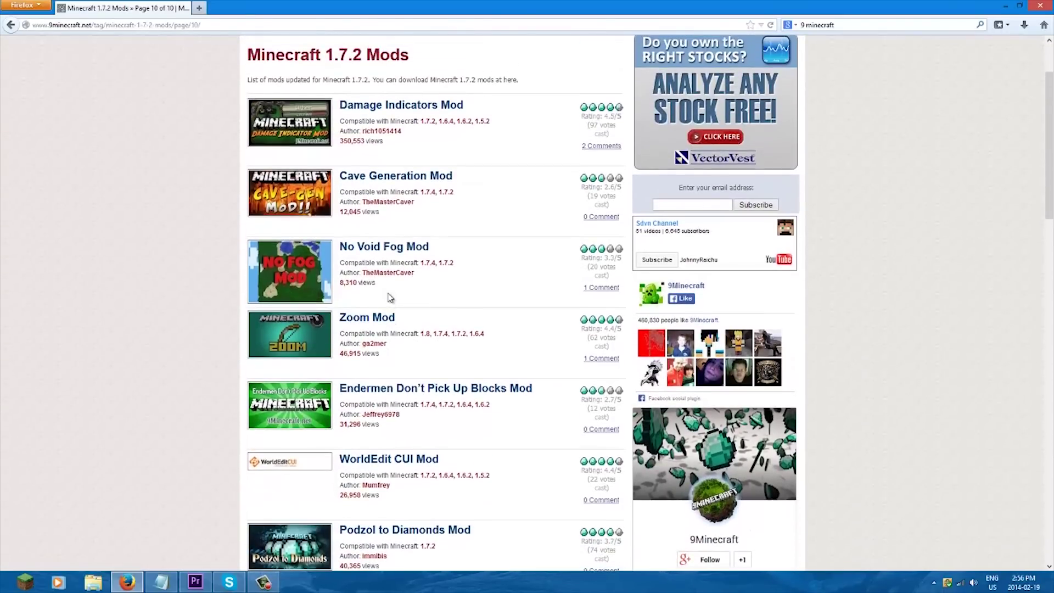
# - Go to page 9 of the Minecraft 1.7.2 Mods list and look through the mods on it
pyautogui.scroll(2, 389, 298)
pyautogui.scroll(-5, 514, 408)
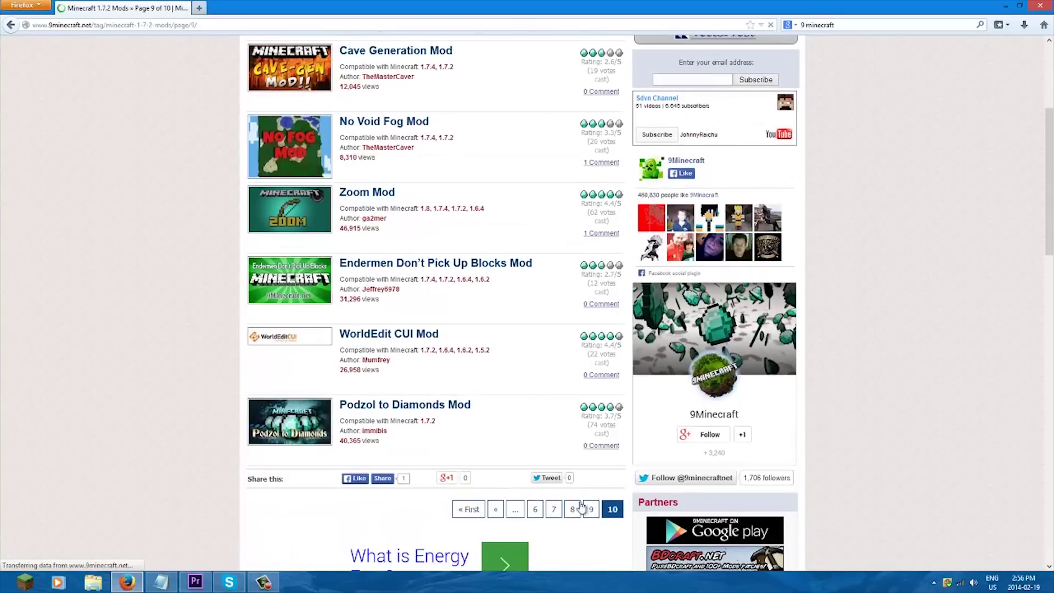
pyautogui.scroll(-3, 171, 297)
pyautogui.scroll(-7, 163, 294)
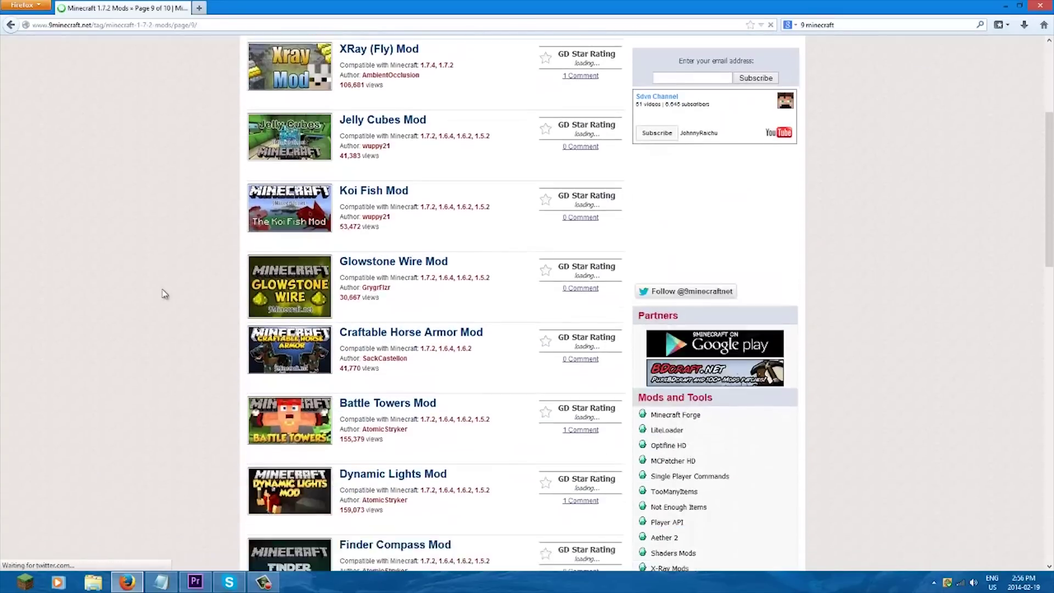
pyautogui.scroll(-8, 167, 295)
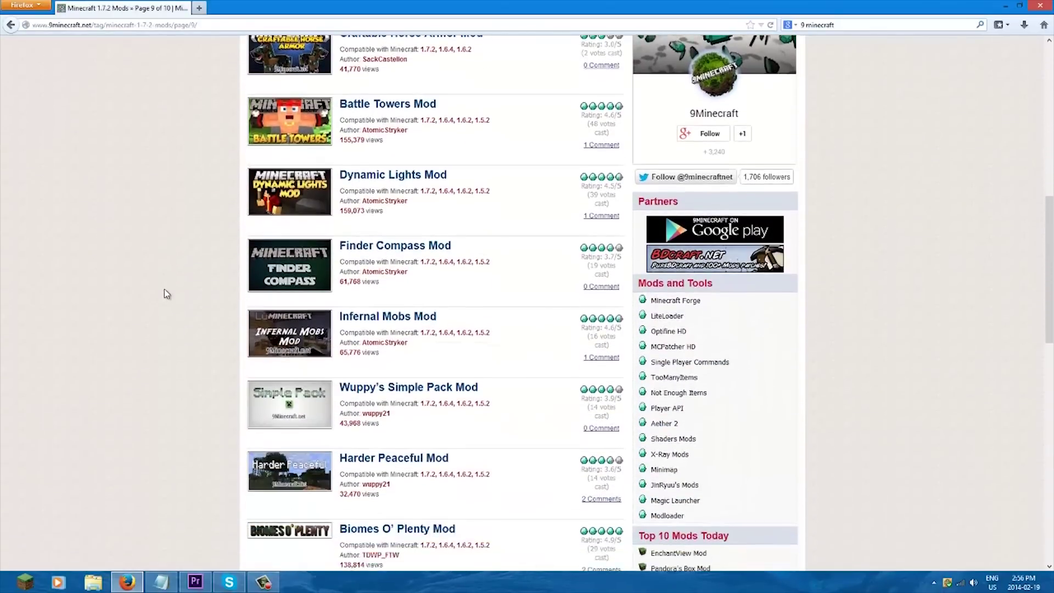
pyautogui.scroll(-3, 166, 295)
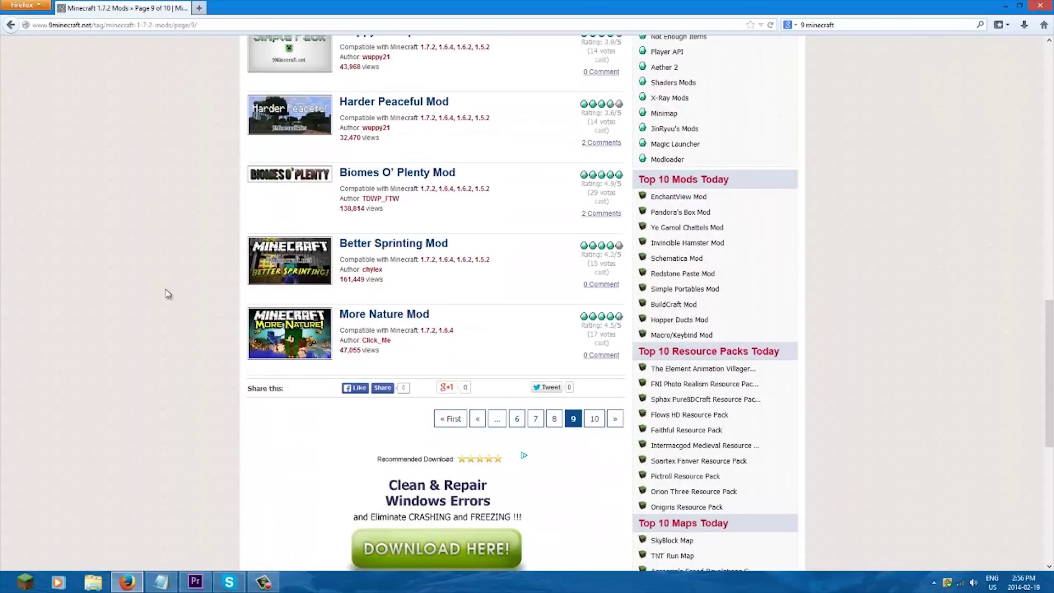
pyautogui.scroll(2, 168, 294)
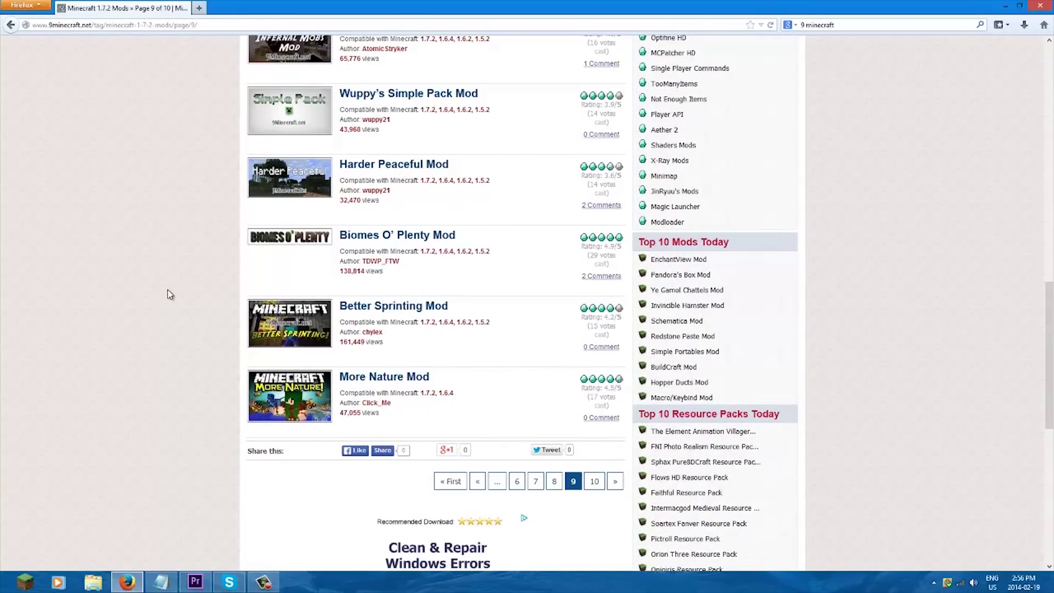
# - Open the More Nature Mod page and look through its description down to the 1.7.2 download links
pyautogui.click(395, 377)
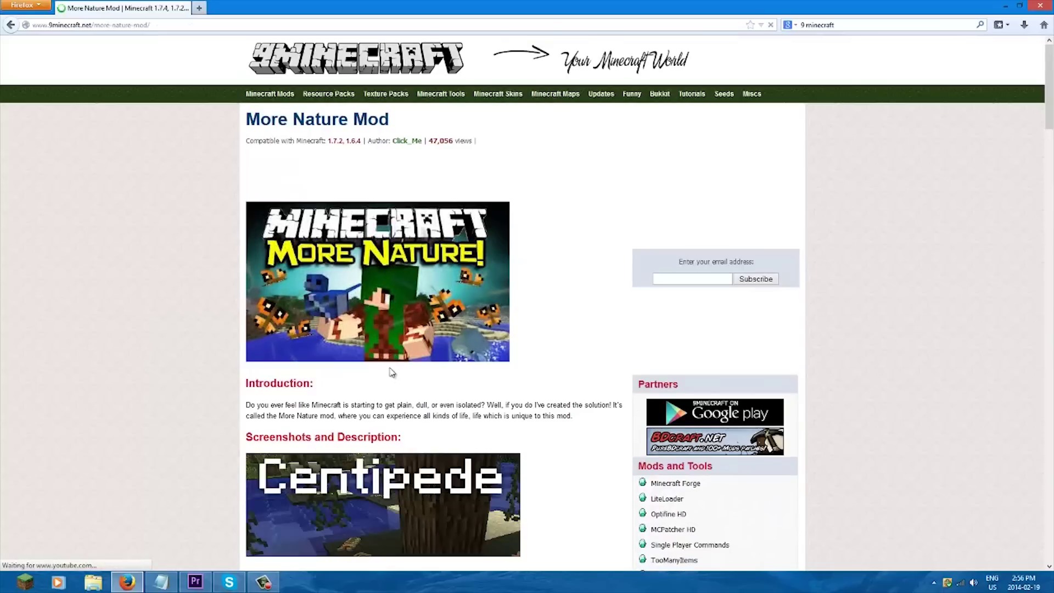
pyautogui.scroll(-3, 244, 288)
pyautogui.scroll(-8, 244, 289)
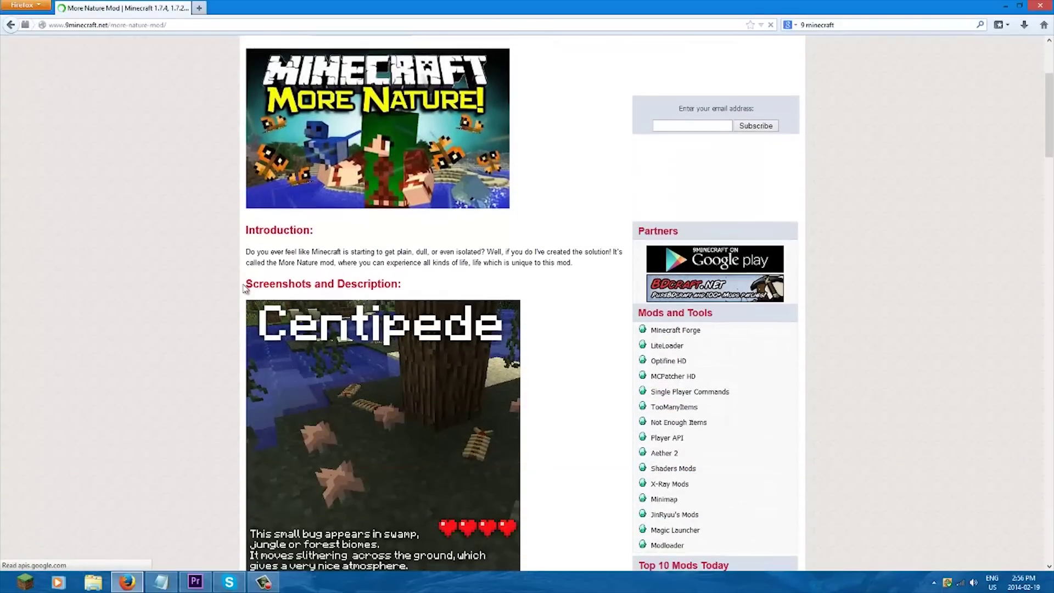
pyautogui.scroll(4, 243, 289)
pyautogui.scroll(4, 243, 288)
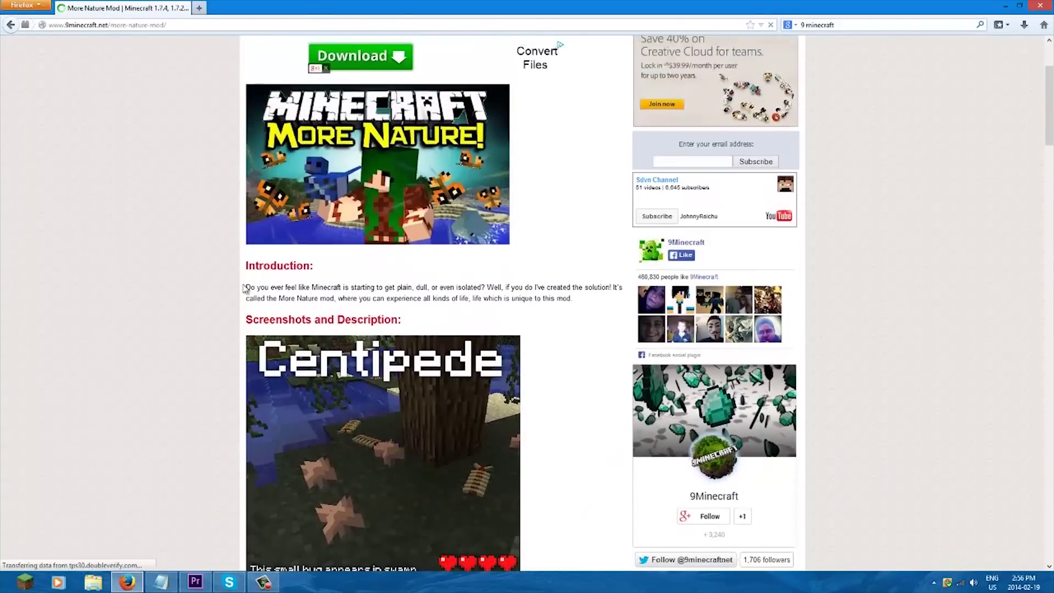
pyautogui.scroll(-18, 244, 290)
pyautogui.scroll(-20, 246, 293)
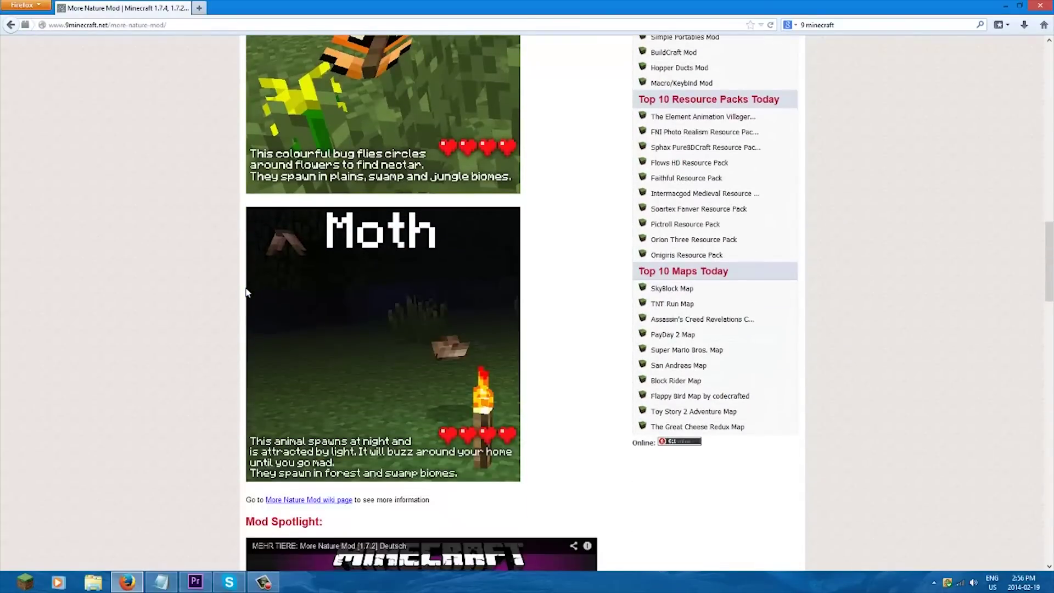
pyautogui.scroll(-3, 247, 294)
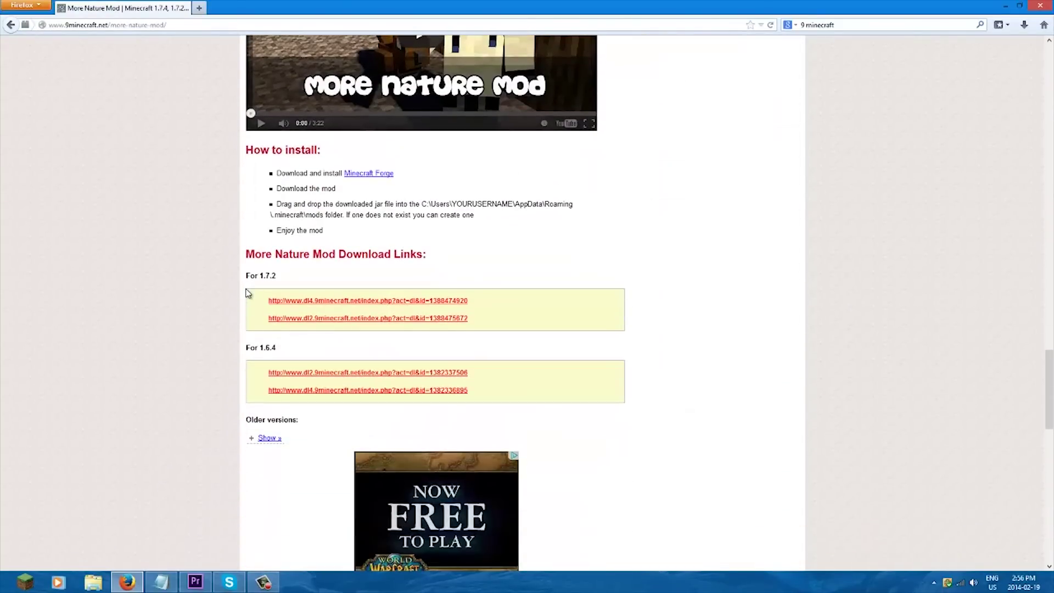
# - Download More-Nature-Mod-1.7.2.jar through the first download link for 1.7.2 and save the file
pyautogui.click(394, 306)
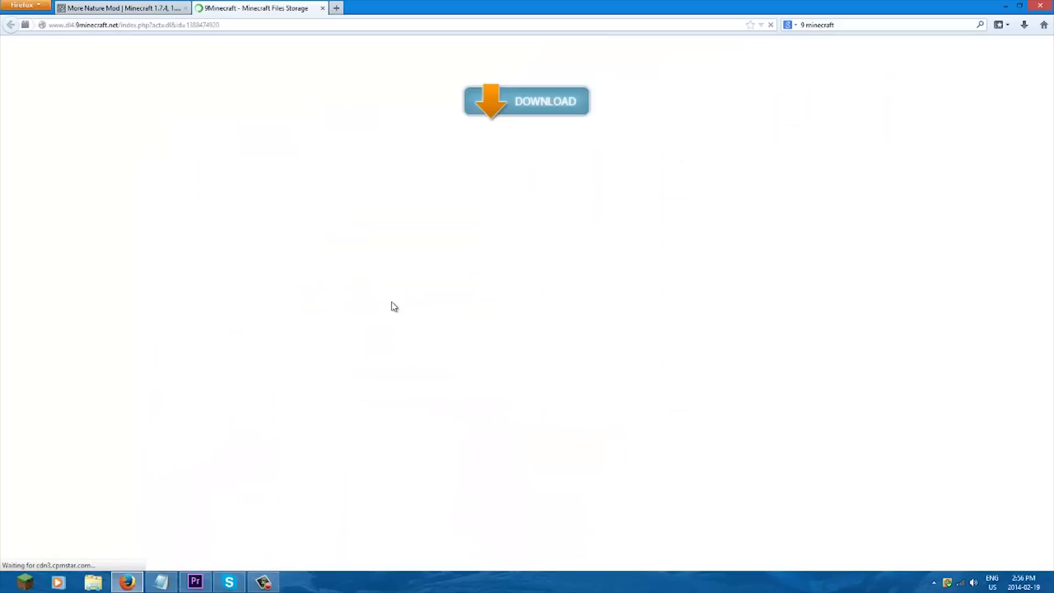
pyautogui.click(509, 107)
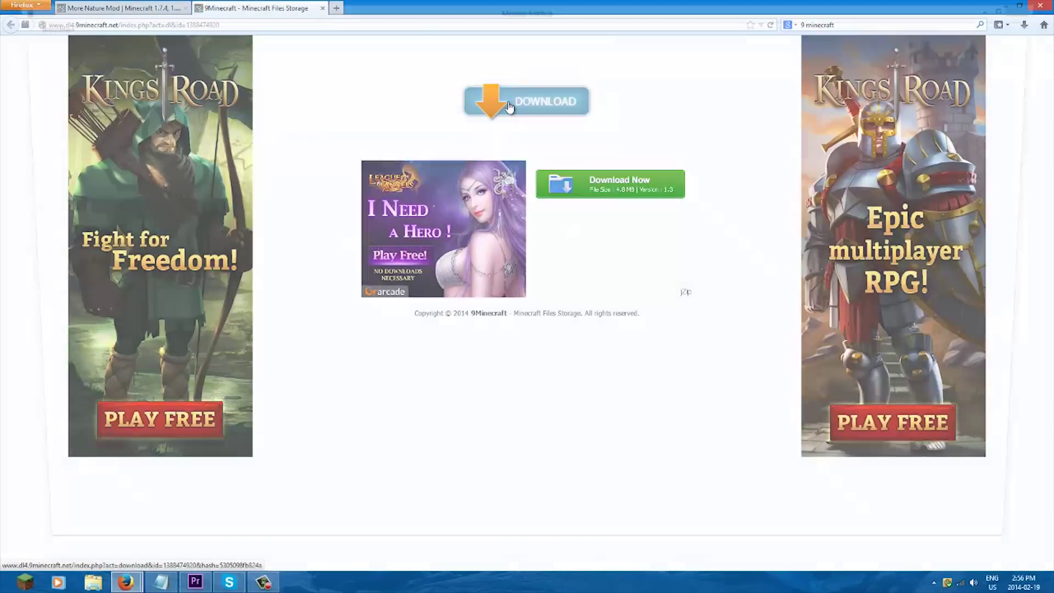
pyautogui.moveTo(131, 583)
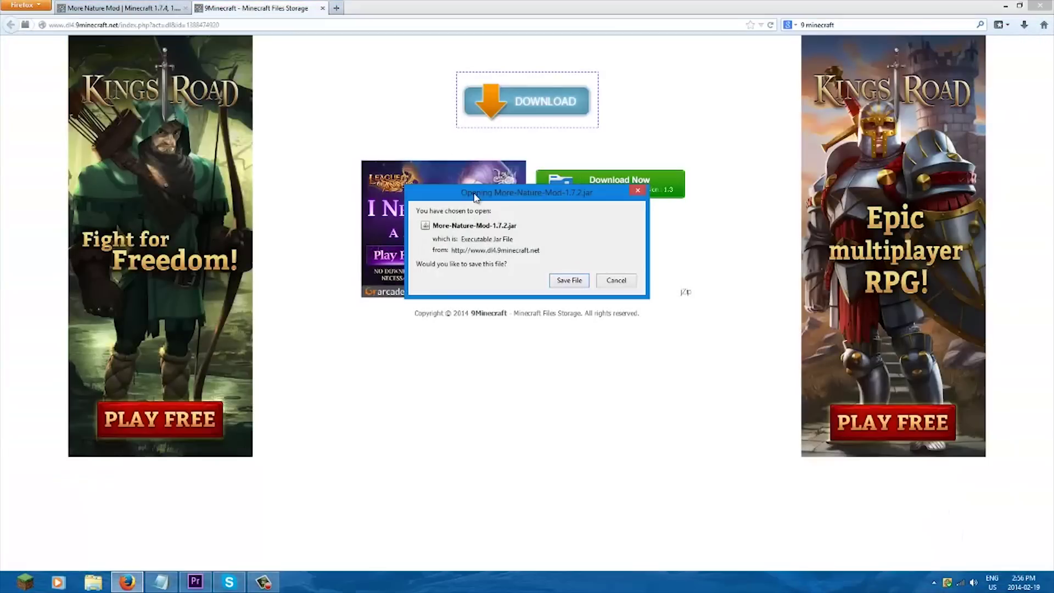
pyautogui.moveTo(495, 192); pyautogui.dragTo(555, 356)
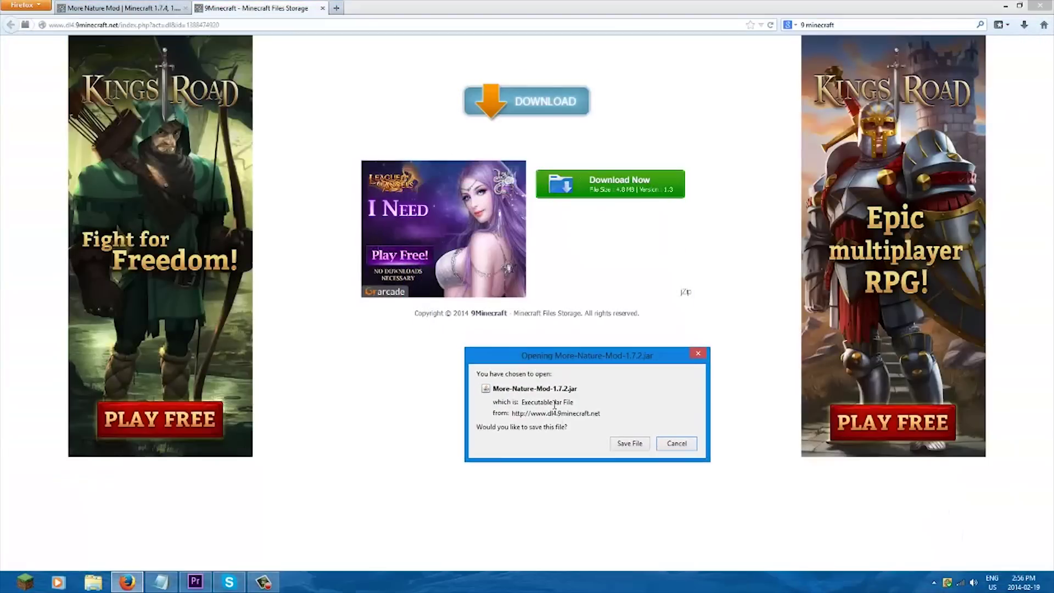
pyautogui.click(626, 443)
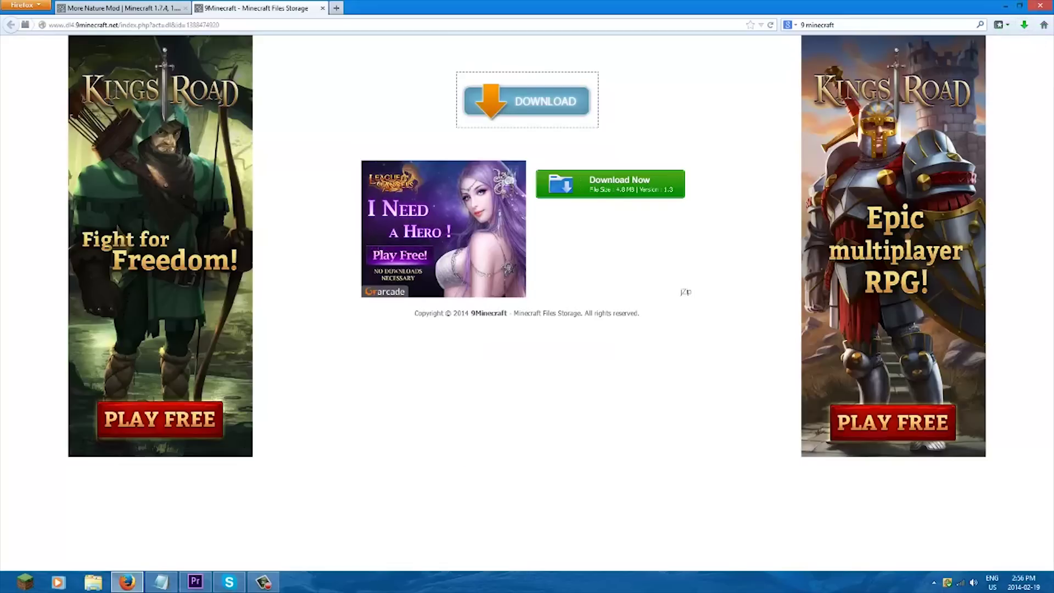
# - Show the downloaded More-Nature-Mod-1.7.2.jar in its containing folder and reposition the folder window over the browser
pyautogui.click(1025, 26)
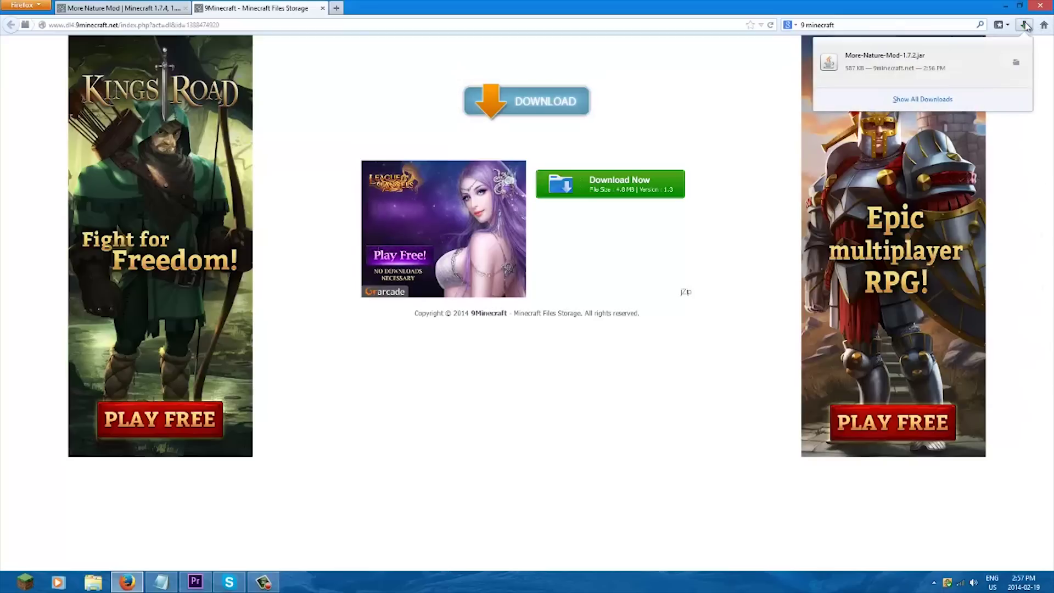
pyautogui.rightClick(889, 66)
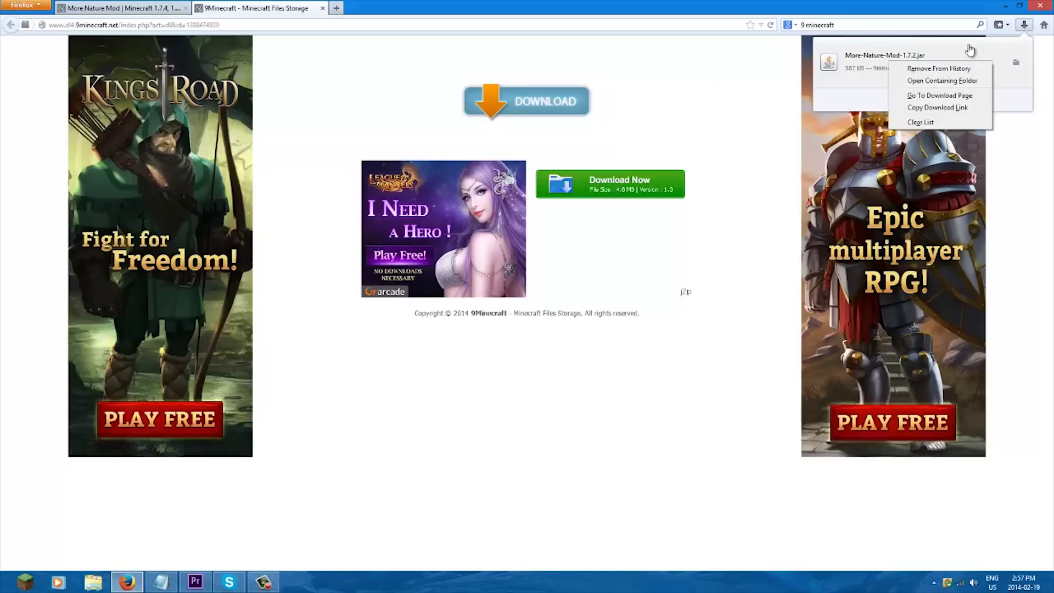
pyautogui.click(920, 81)
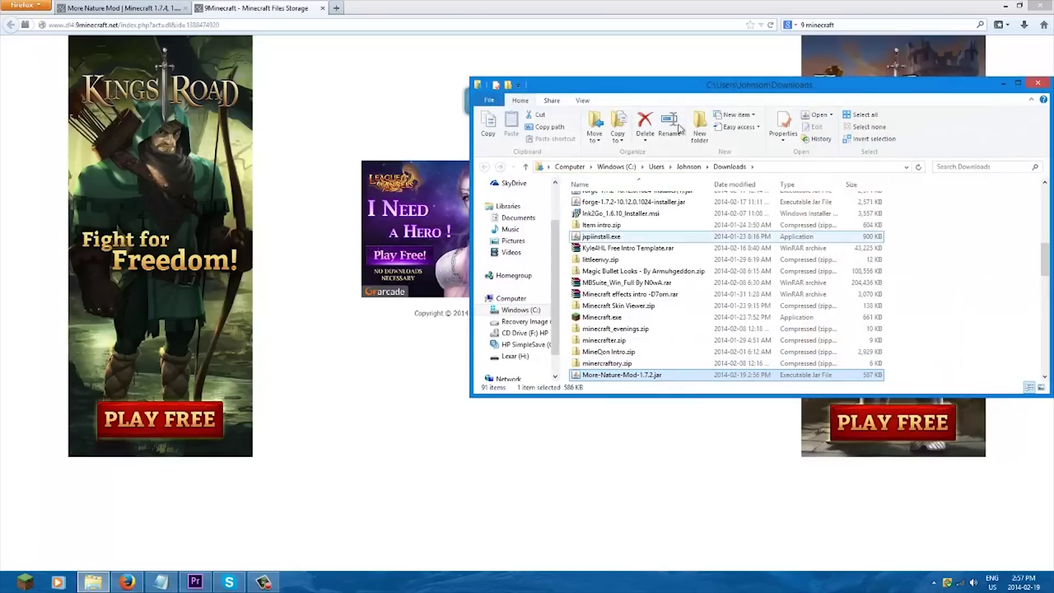
pyautogui.moveTo(721, 88); pyautogui.dragTo(581, 57)
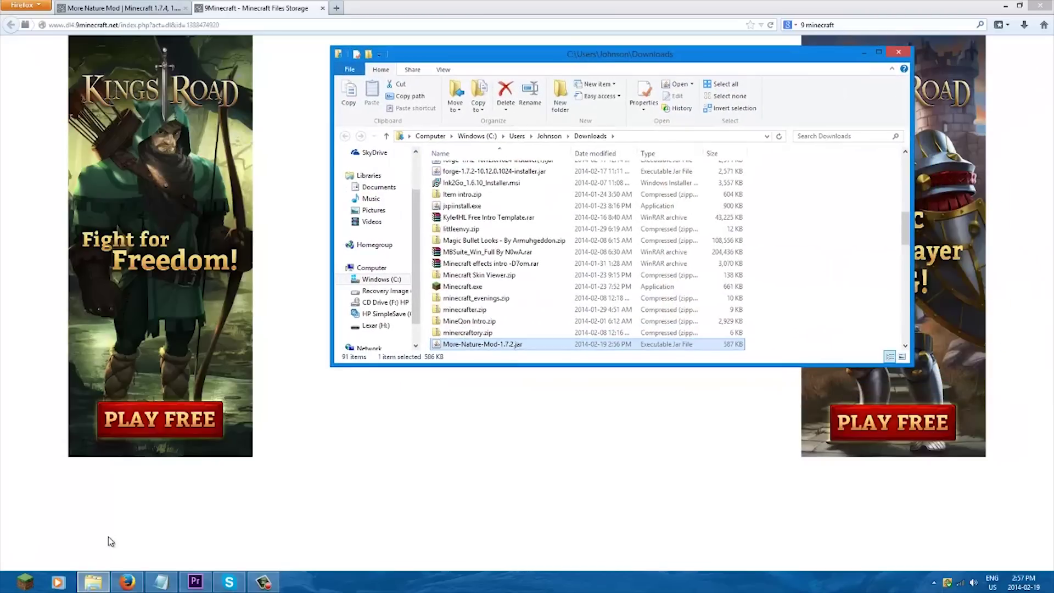
# - Open the AppData Roaming folder by running %appdata% from the Windows app search
pyautogui.click(100, 586)
pyautogui.click(94, 582)
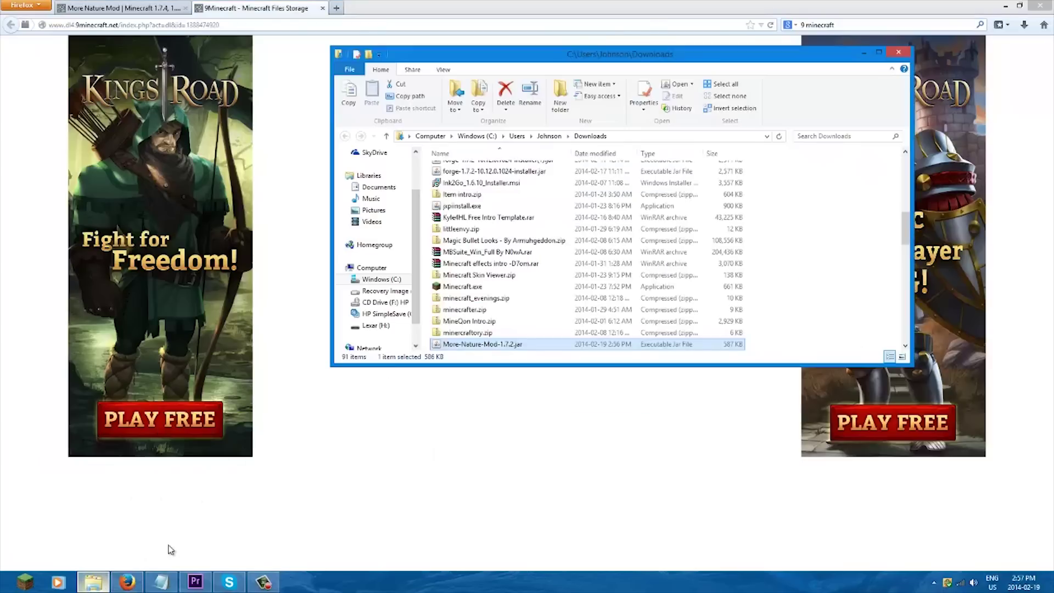
pyautogui.moveTo(1053, 2)
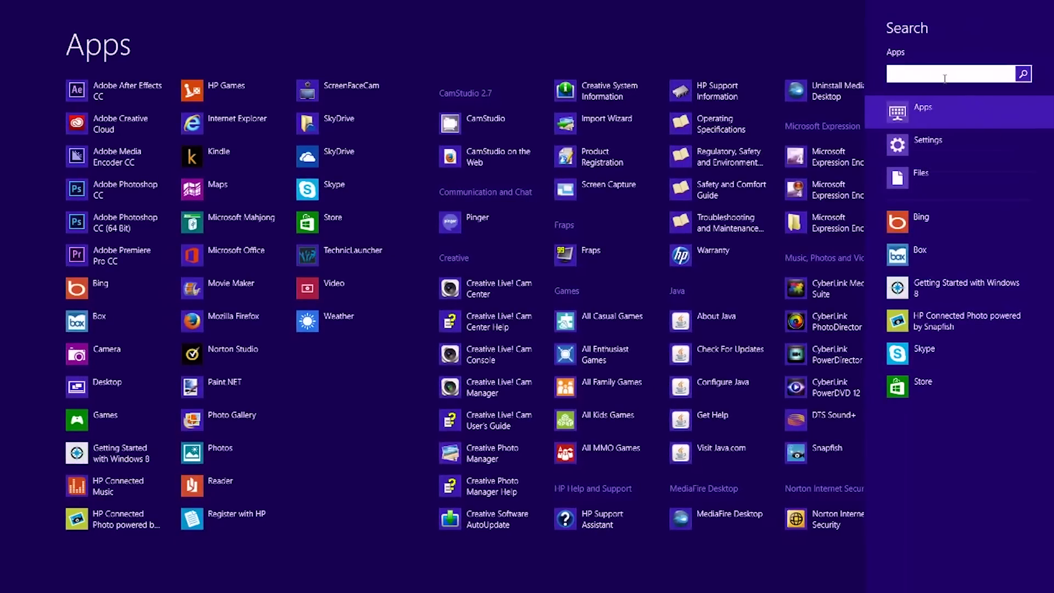
pyautogui.write('appdata%')
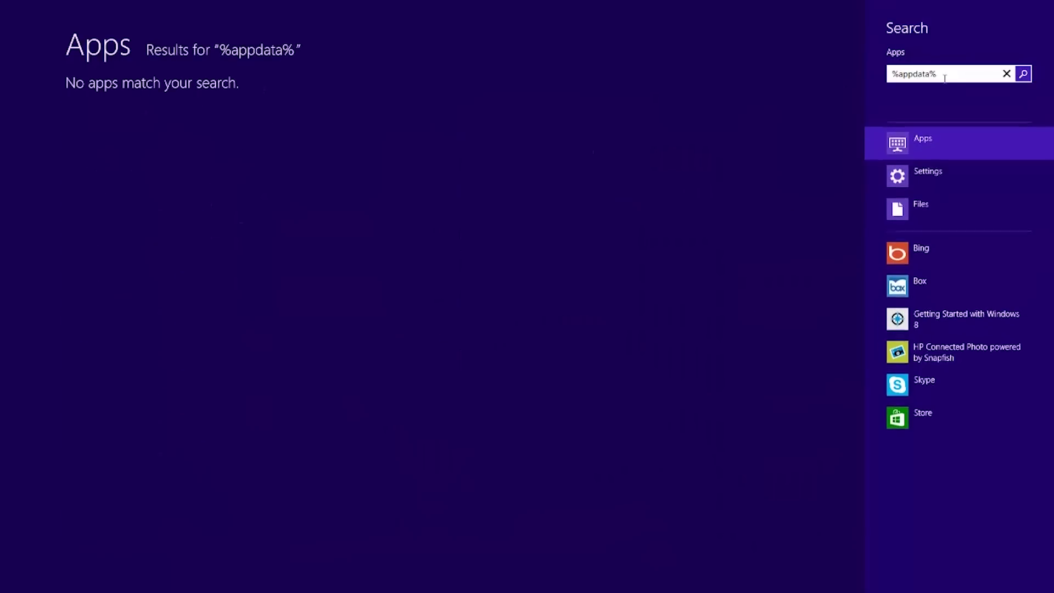
pyautogui.press('Return')
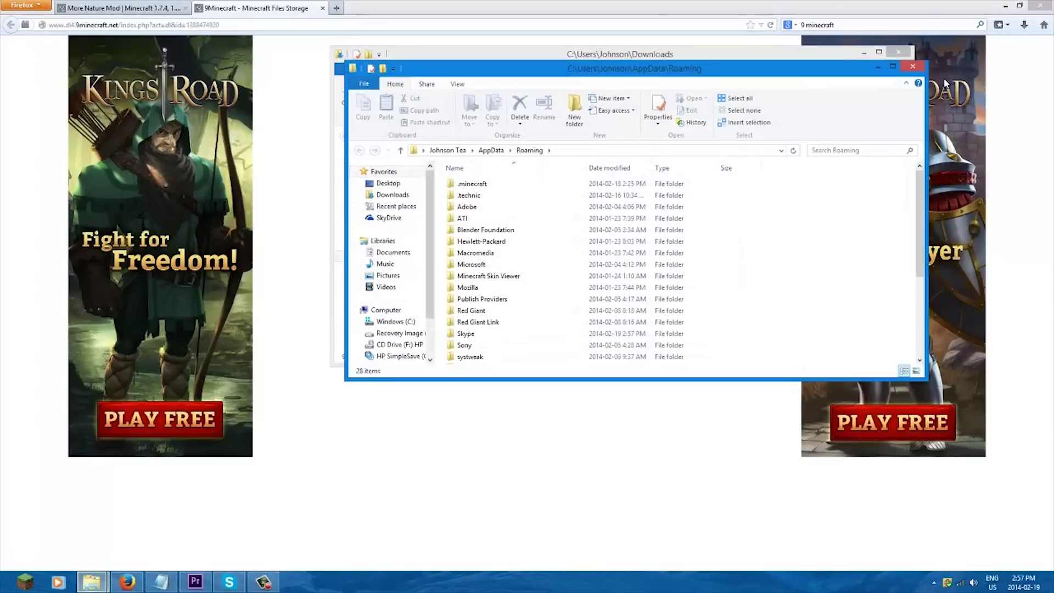
# - Open the mods folder inside .minecraft and move More-Nature-Mod-1.7.2.jar into it from the Downloads folder
pyautogui.doubleClick(474, 184)
pyautogui.click(471, 253)
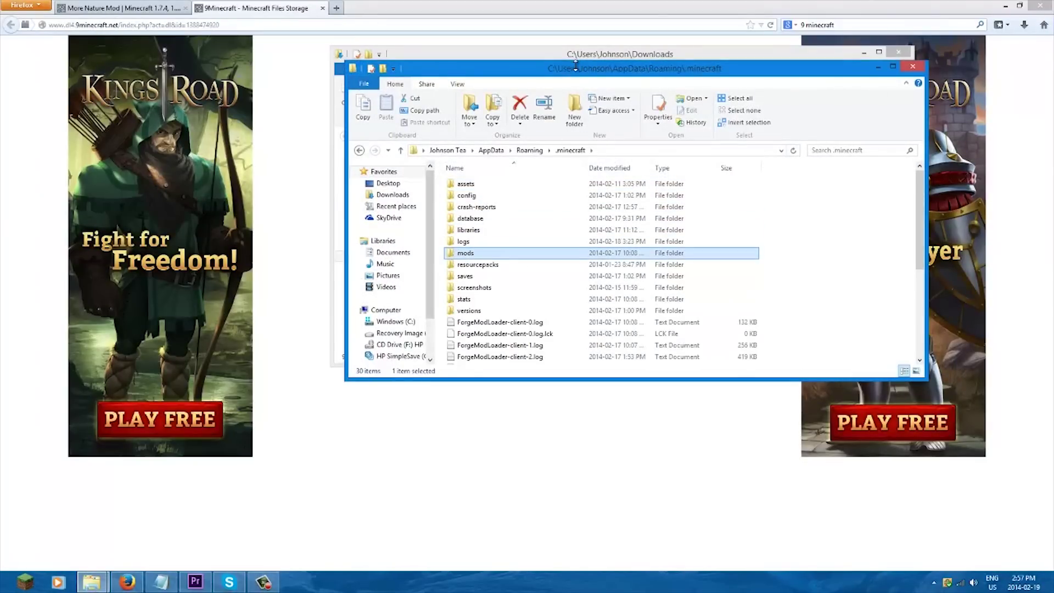
pyautogui.moveTo(575, 65); pyautogui.dragTo(344, 378)
pyautogui.doubleClick(363, 407)
pyautogui.moveTo(476, 345); pyautogui.dragTo(311, 527)
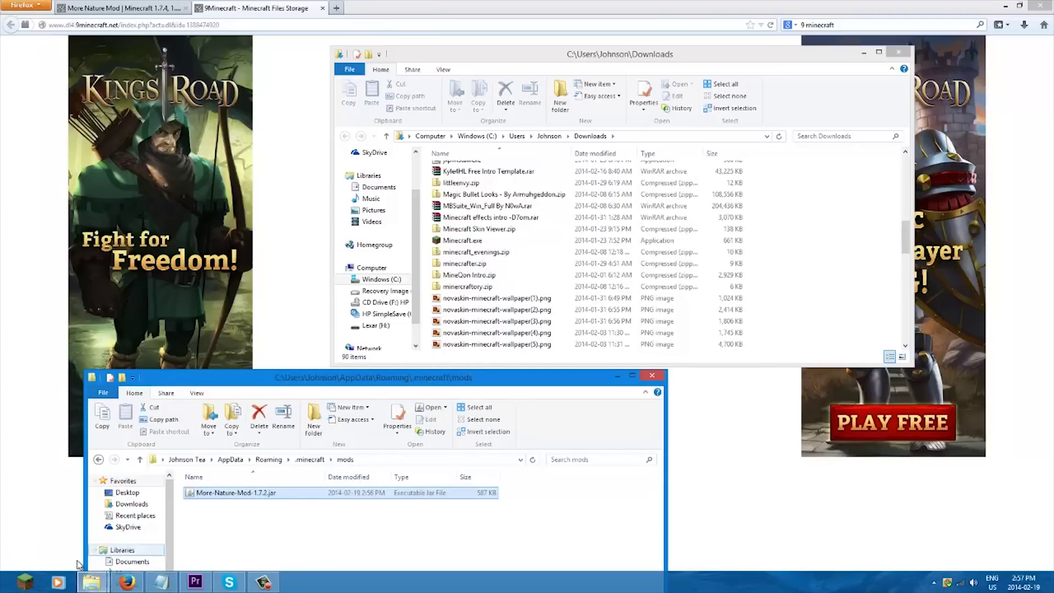
# - Start the Minecraft Launcher and arrange its window and the mods folder window so both can be seen
pyautogui.click(25, 581)
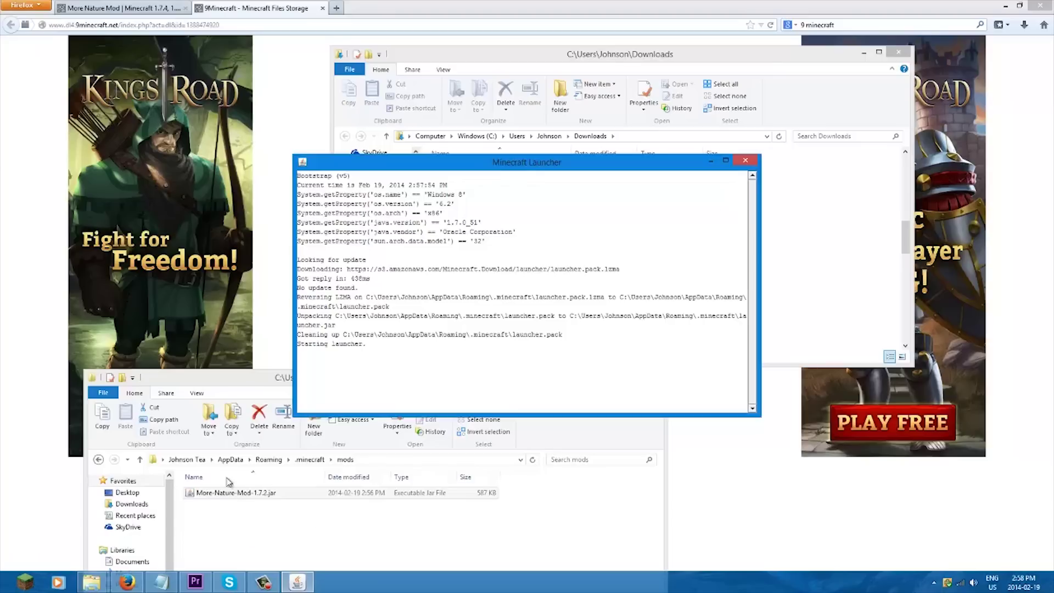
pyautogui.click(229, 388)
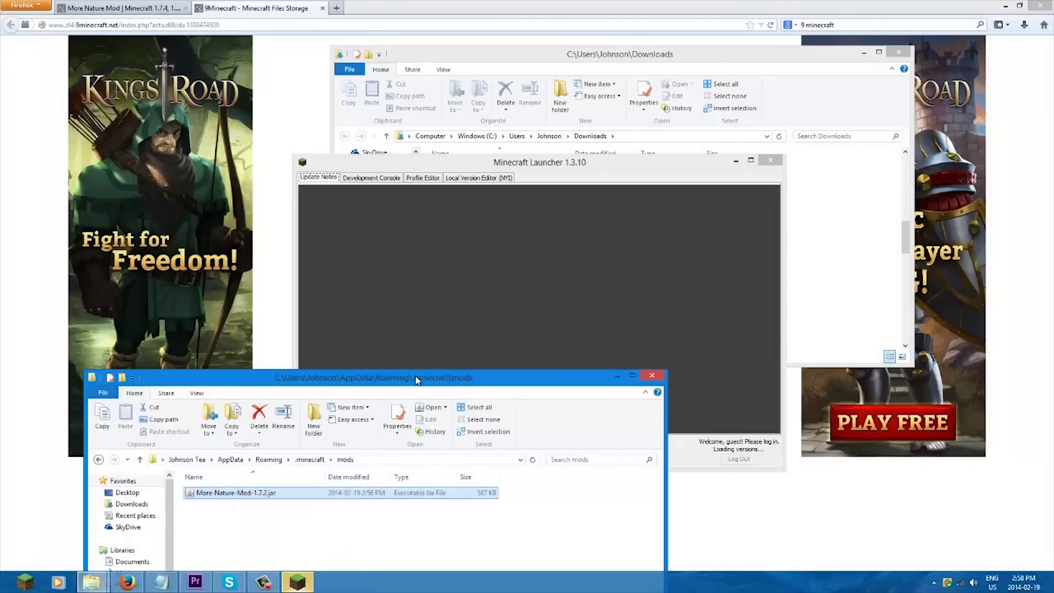
pyautogui.moveTo(417, 379); pyautogui.dragTo(348, 243)
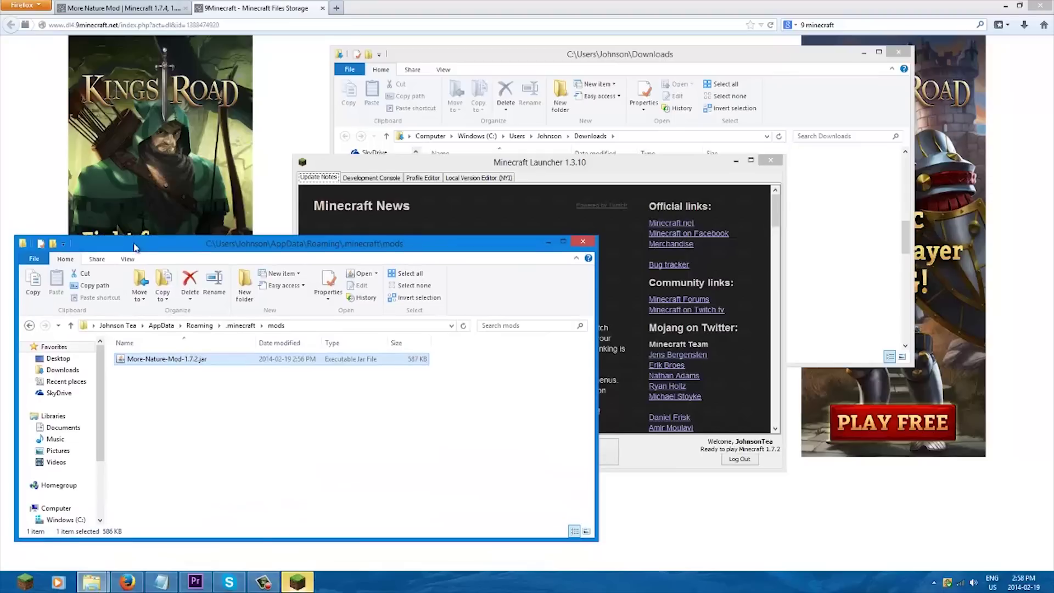
pyautogui.click(508, 162)
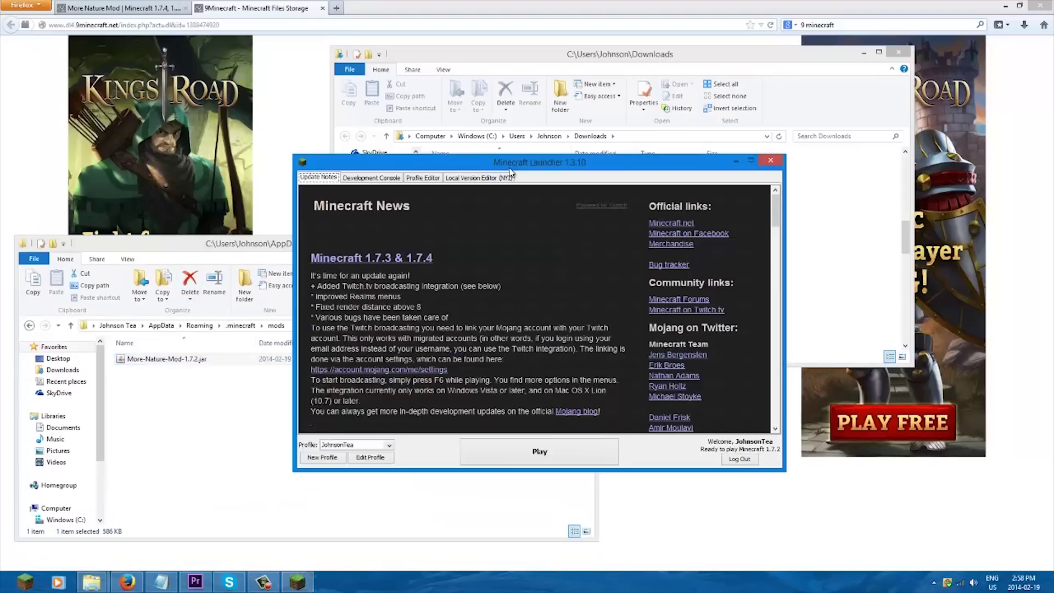
pyautogui.moveTo(624, 165); pyautogui.dragTo(597, 123)
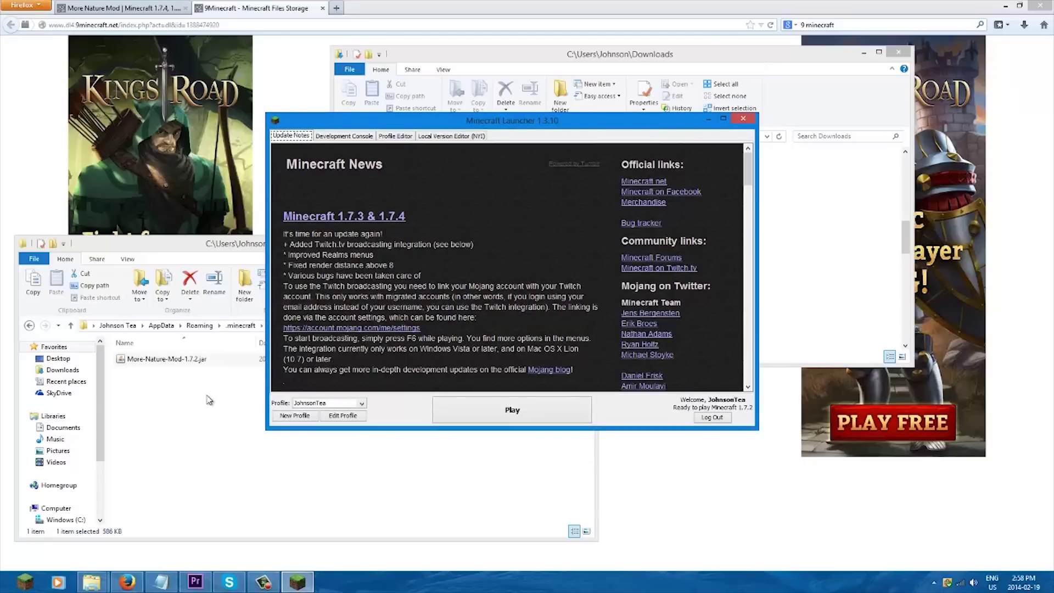
# - Choose the Forge profile in the Minecraft Launcher and start the game with it
pyautogui.click(308, 403)
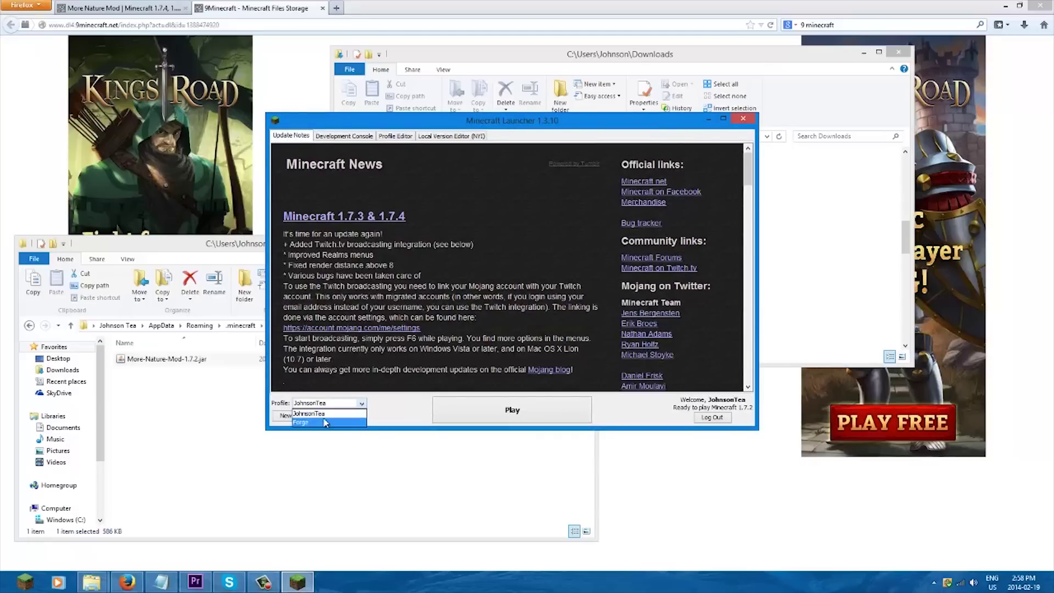
pyautogui.click(323, 422)
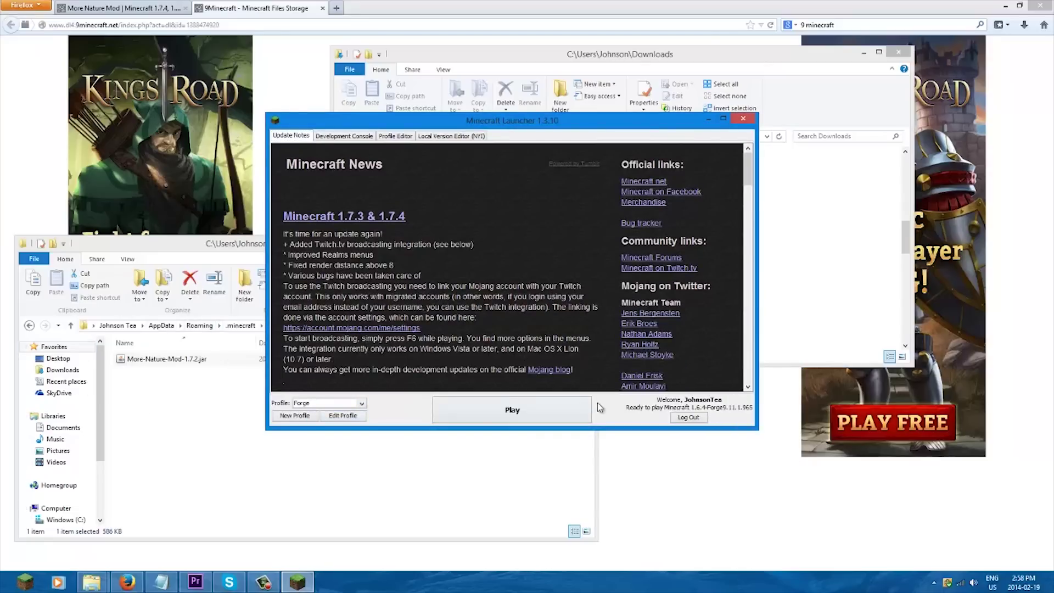
pyautogui.click(514, 412)
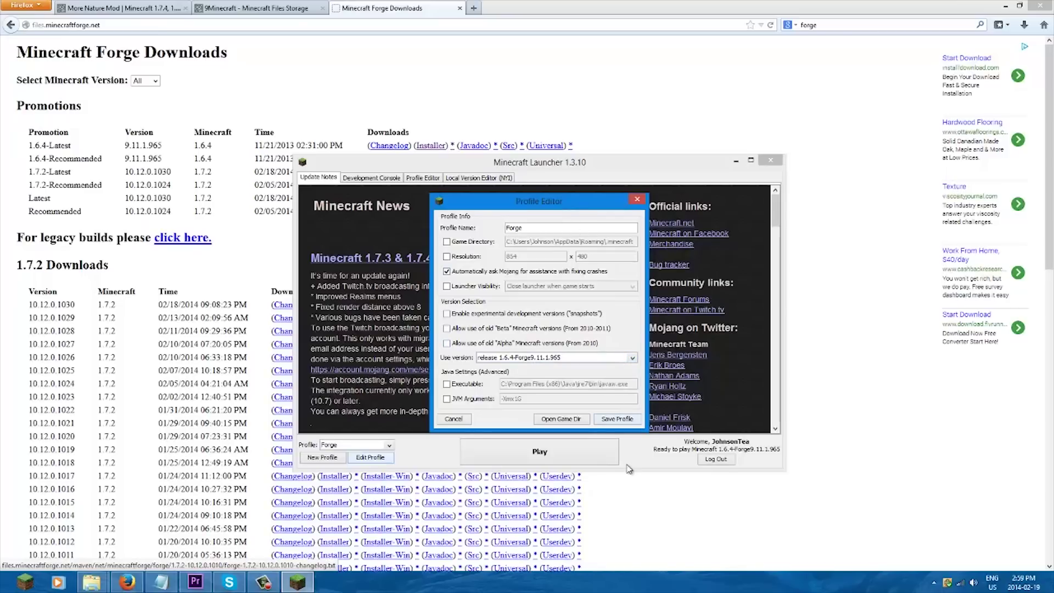
# - Close the Profile Editor without saving and choose the Forge profile again in the launcher
pyautogui.click(458, 420)
pyautogui.click(384, 446)
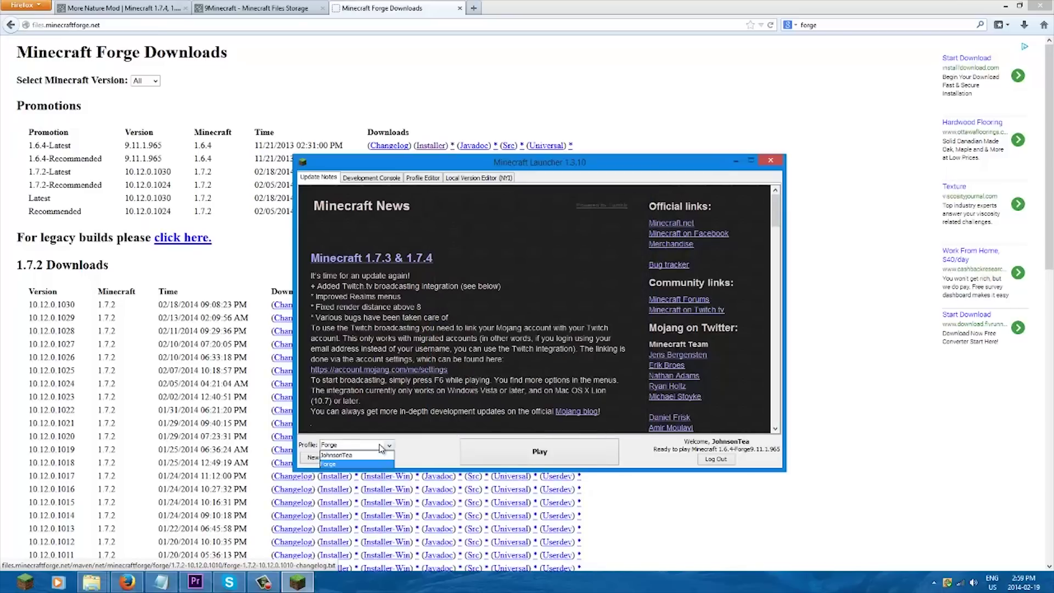
pyautogui.click(369, 464)
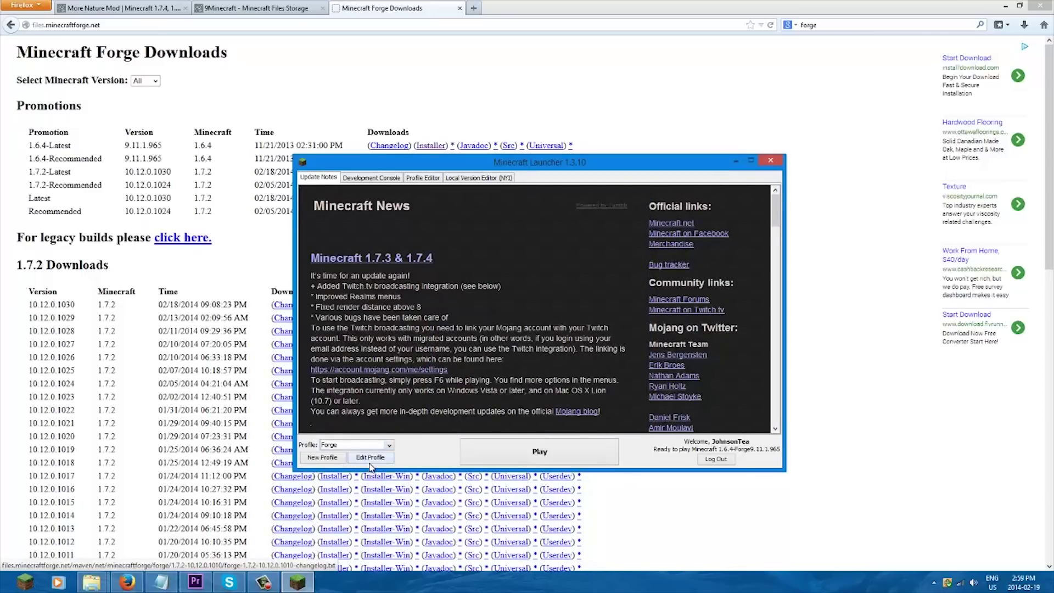
# - Set the Forge profile to use release 1.7.2-Forge10.12.0.1024, save it, and start the game with that profile
pyautogui.click(380, 458)
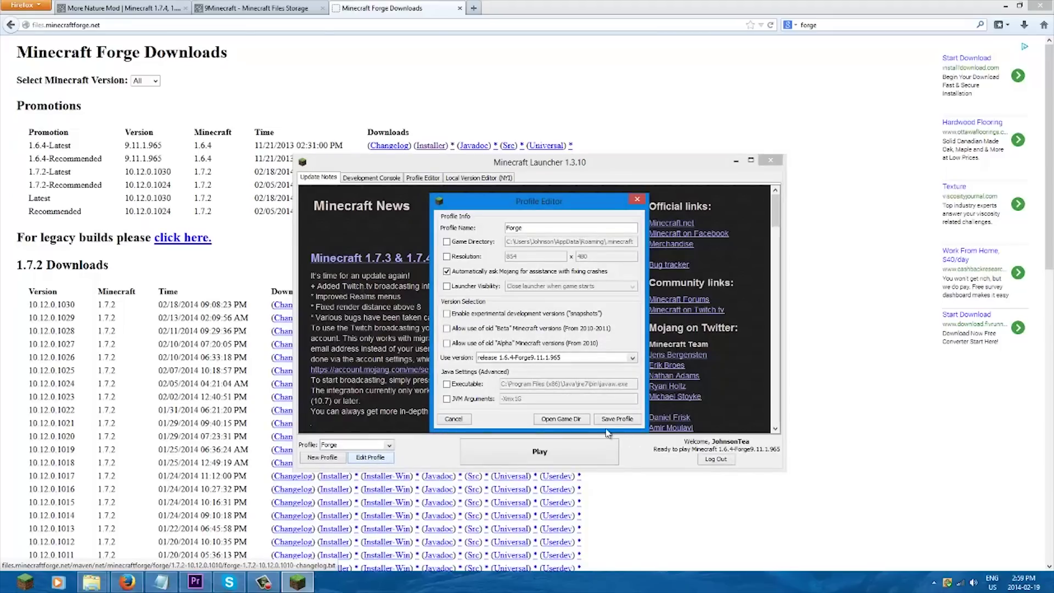
pyautogui.click(637, 200)
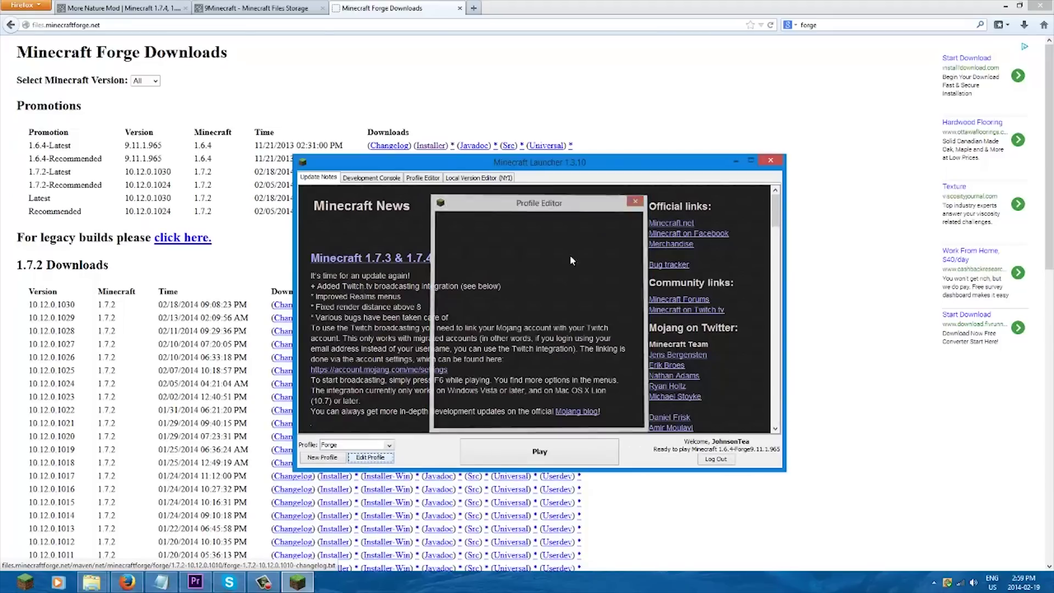
pyautogui.click(380, 457)
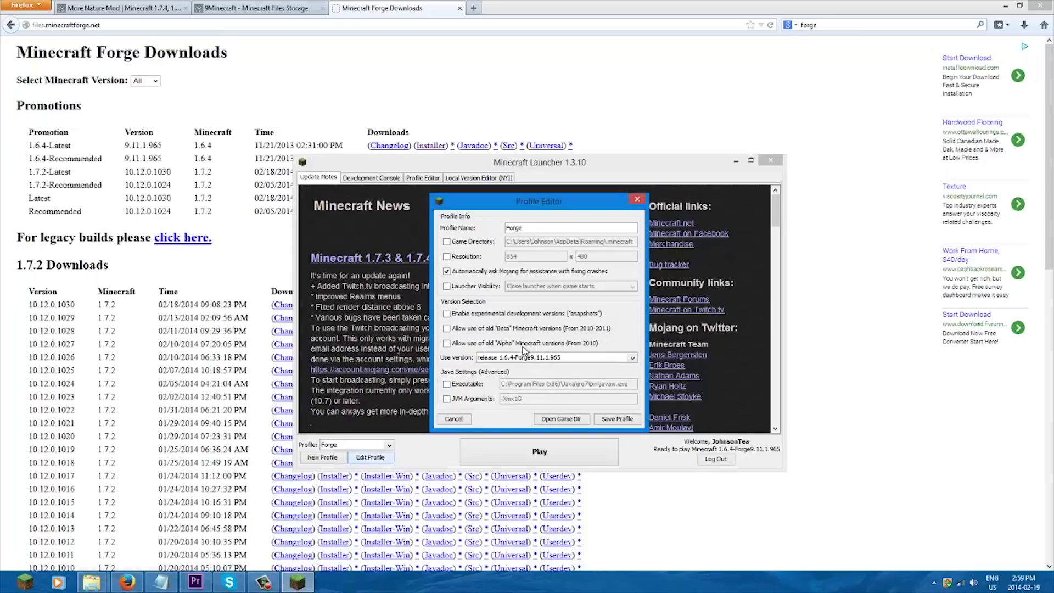
pyautogui.click(492, 358)
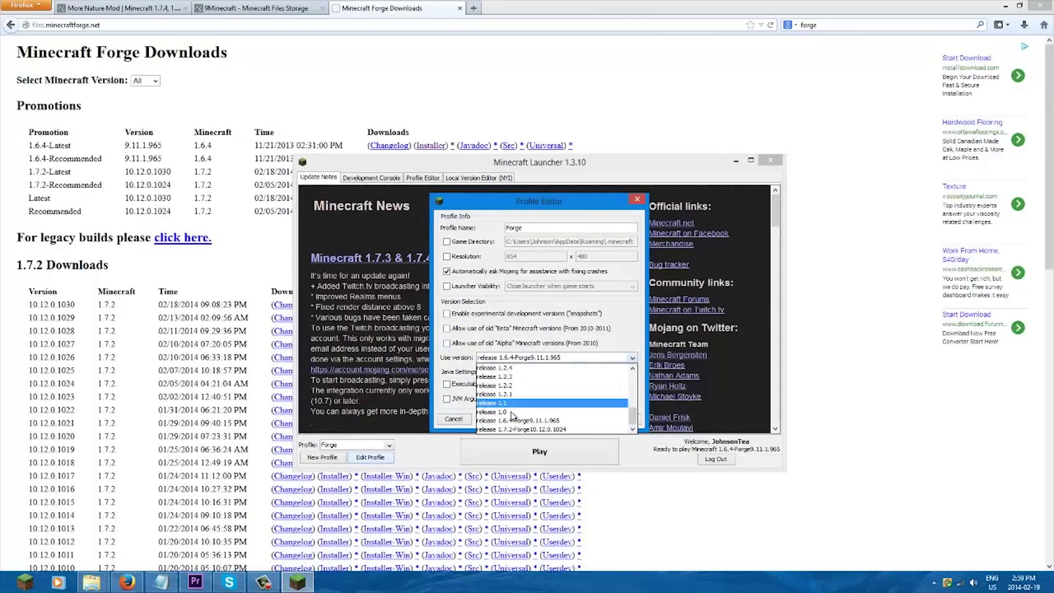
pyautogui.click(514, 430)
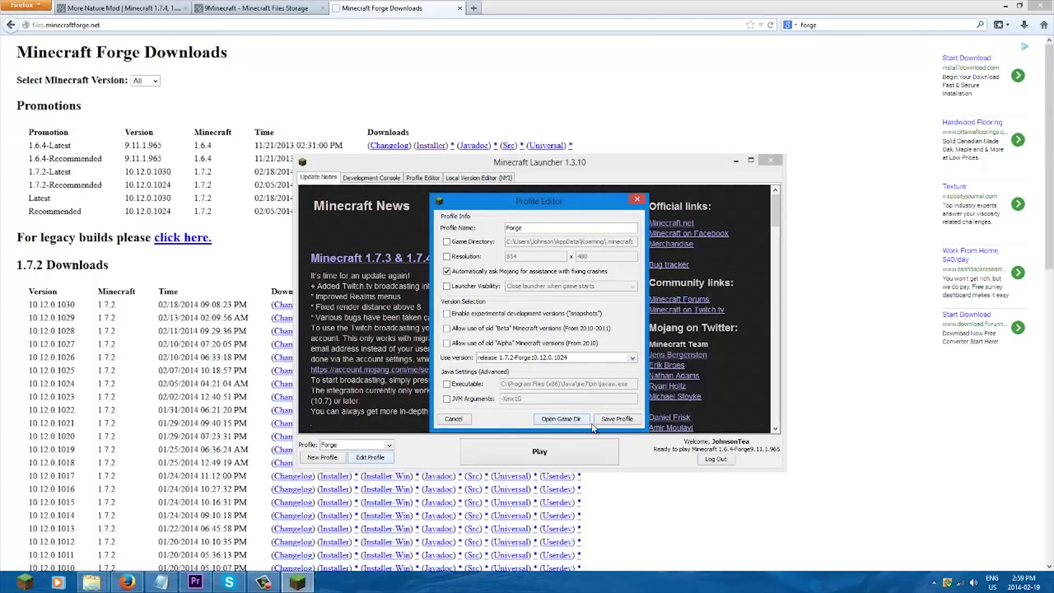
pyautogui.click(627, 421)
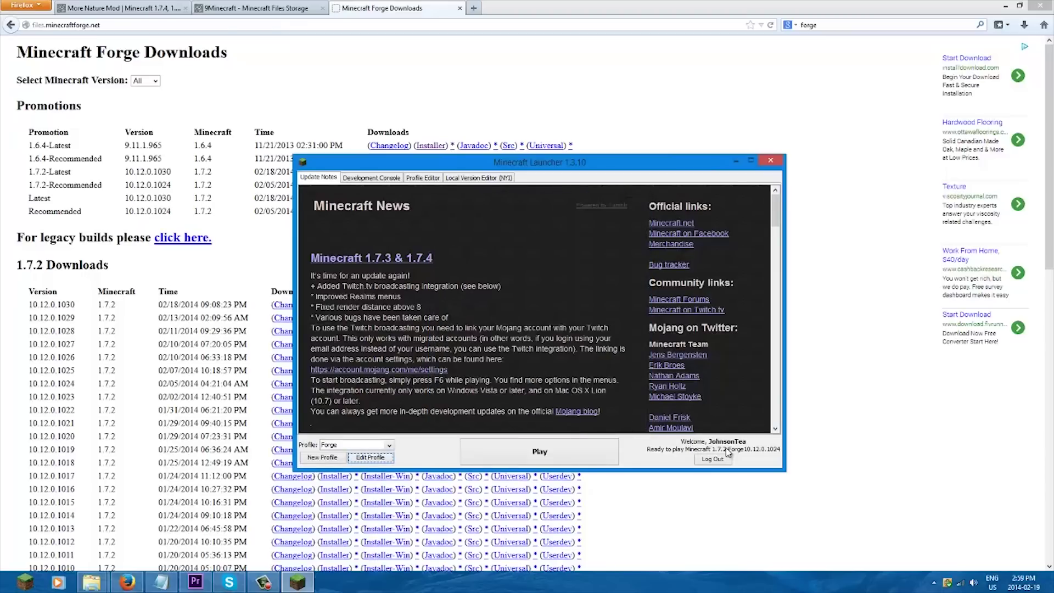
pyautogui.click(552, 452)
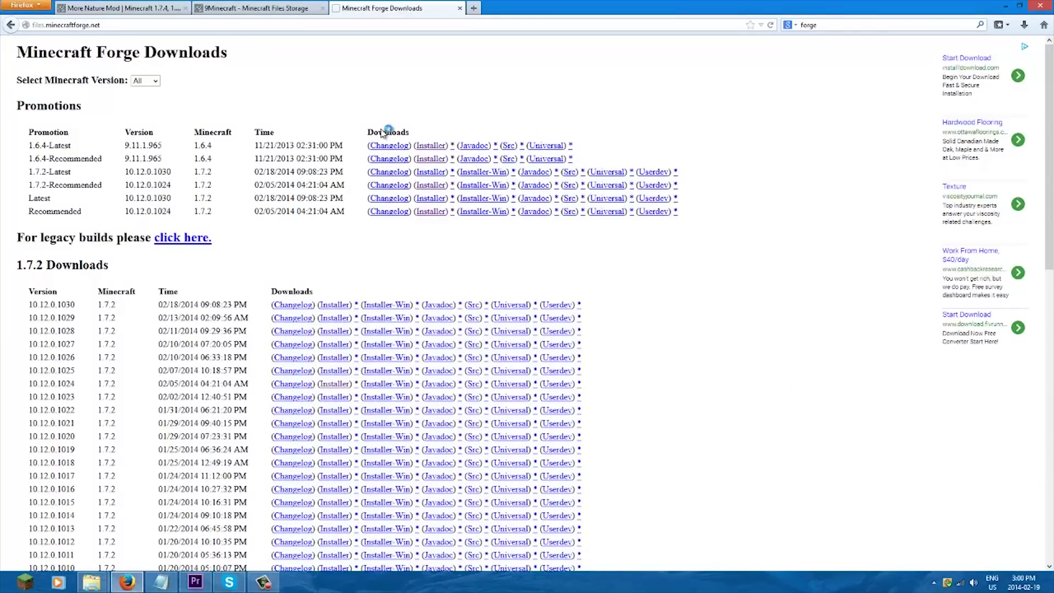
# - Close the Minecraft Forge Downloads page, switch to the running Minecraft game, and check its list of installed mods
pyautogui.click(460, 9)
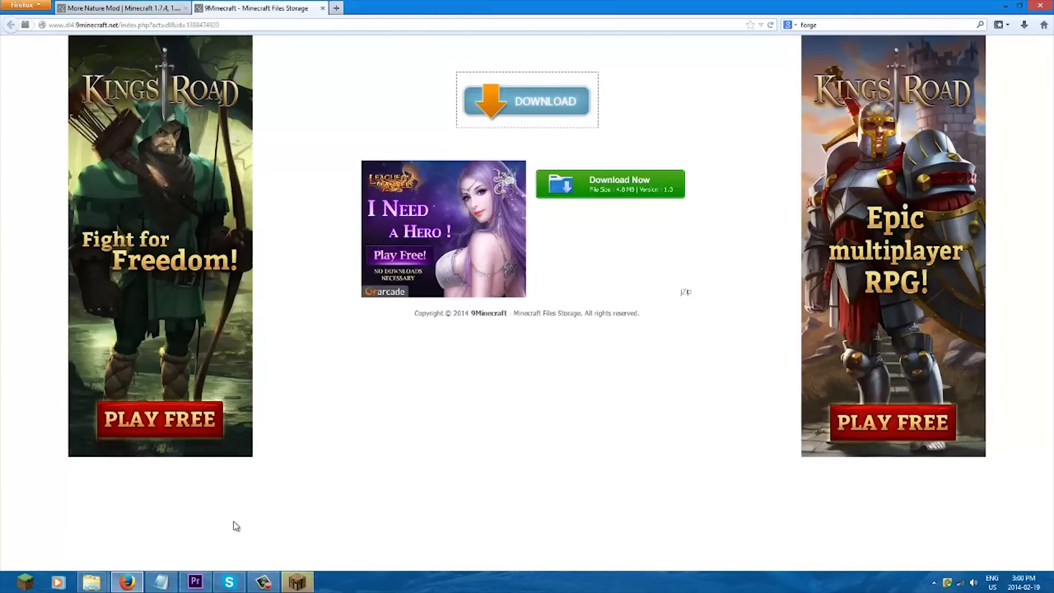
pyautogui.click(295, 583)
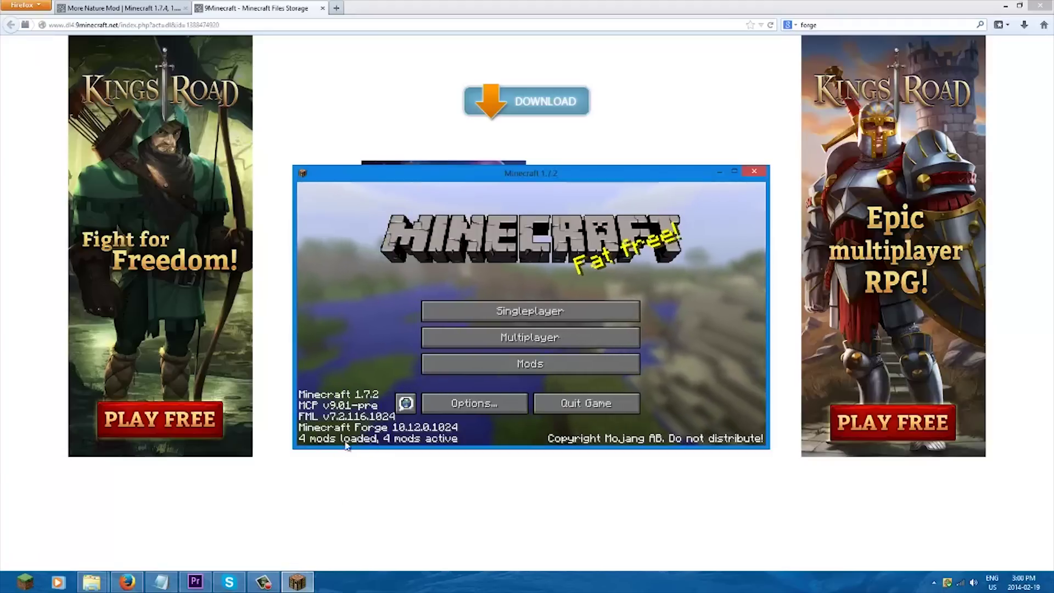
pyautogui.click(464, 368)
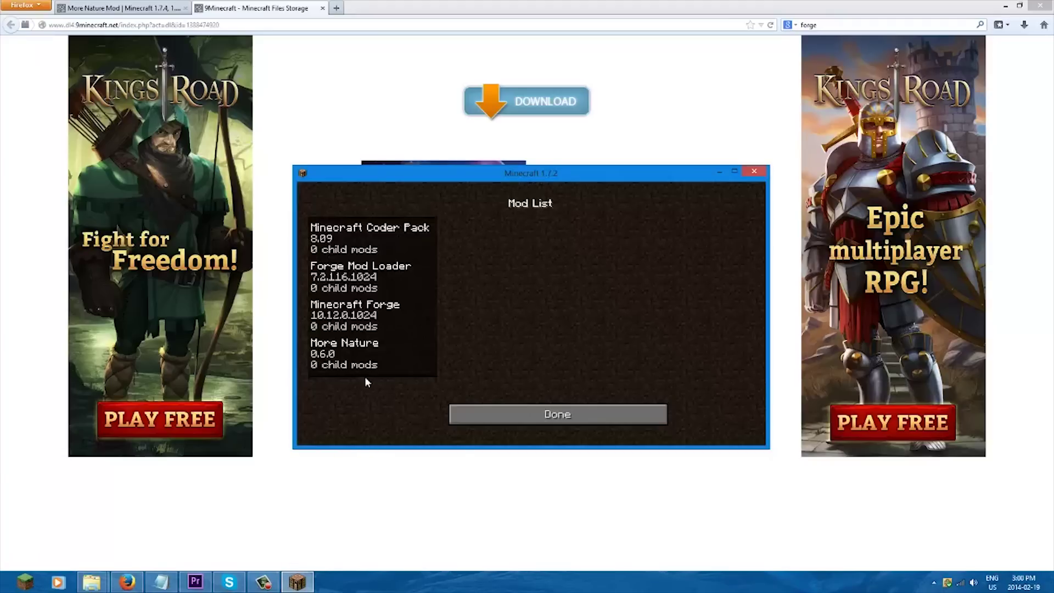
pyautogui.click(495, 414)
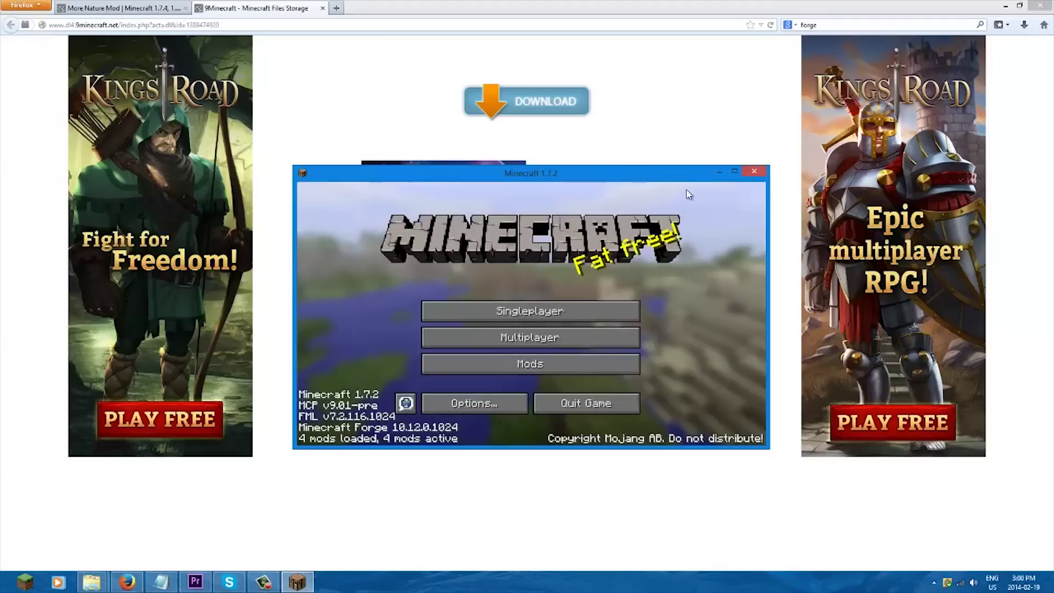
# - Maximize the game and create a singleplayer world named New World in Creative mode with the default world options
pyautogui.click(736, 172)
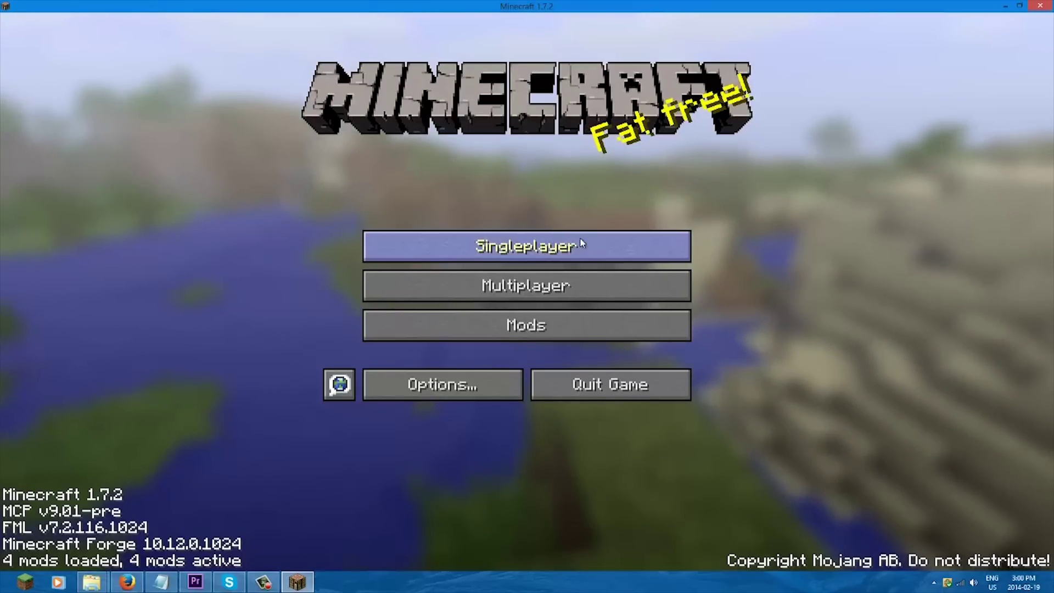
pyautogui.click(581, 242)
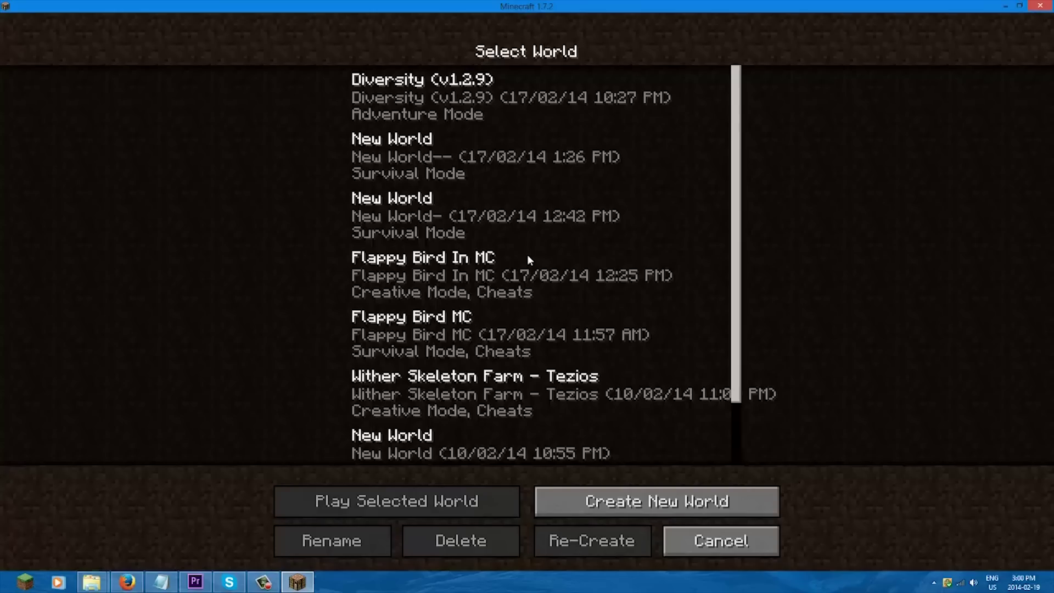
pyautogui.scroll(-1, 527, 256)
pyautogui.scroll(1, 528, 257)
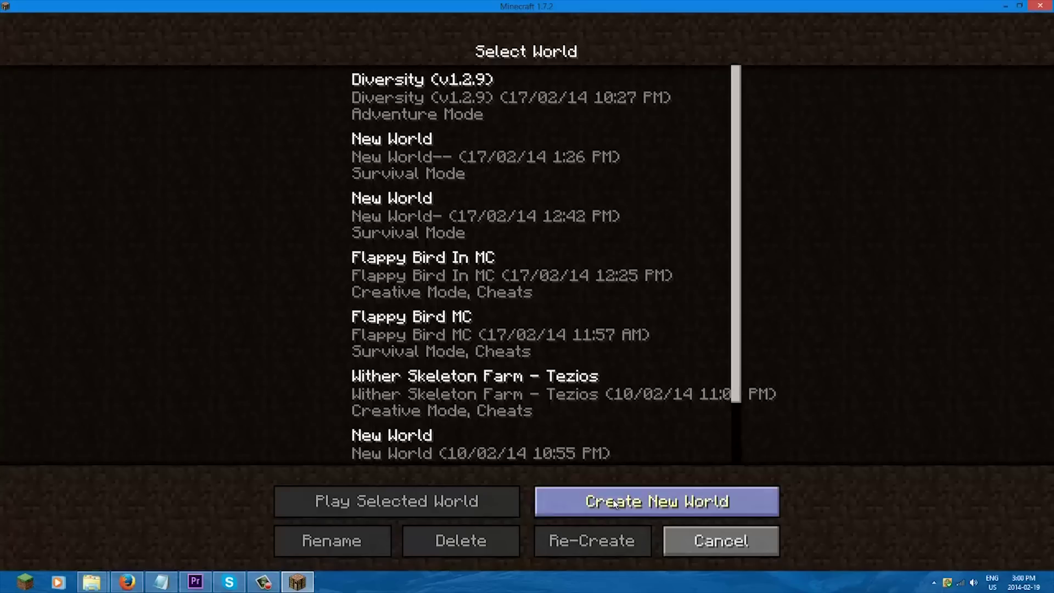
pyautogui.click(654, 502)
pyautogui.click(554, 231)
pyautogui.click(554, 231)
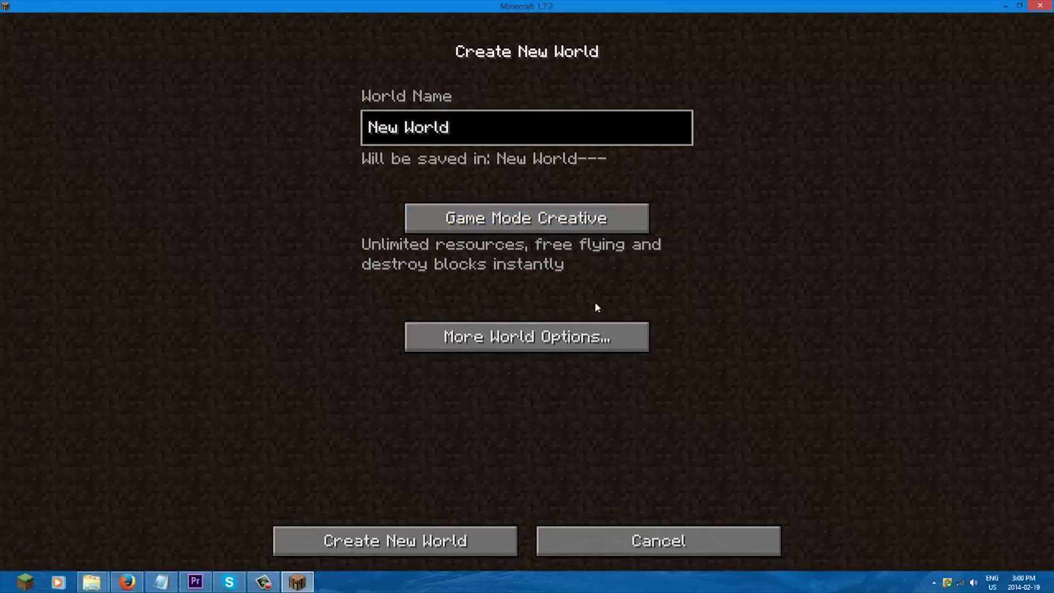
pyautogui.click(634, 336)
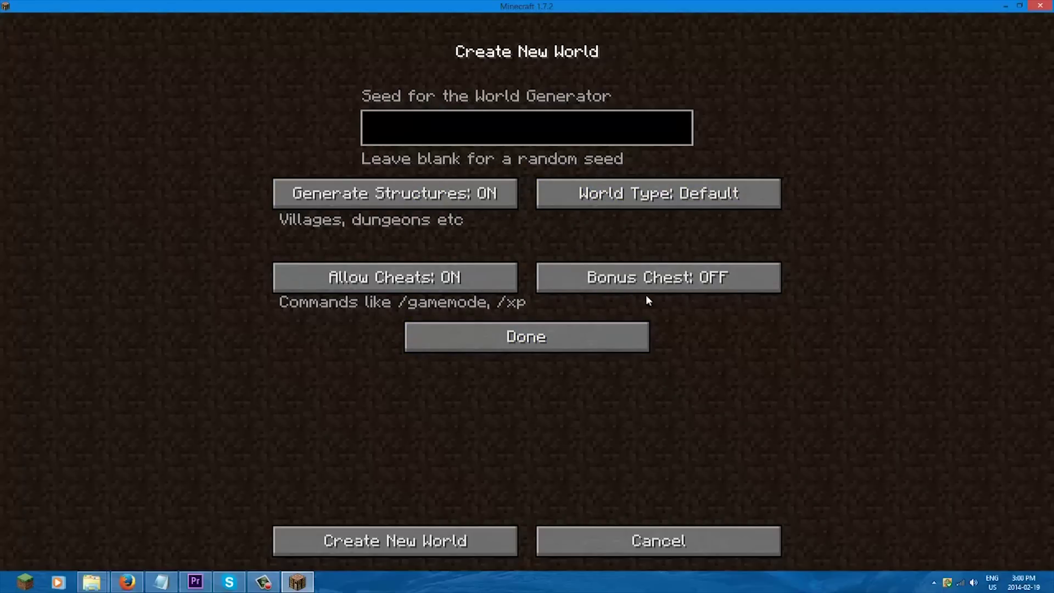
pyautogui.click(459, 537)
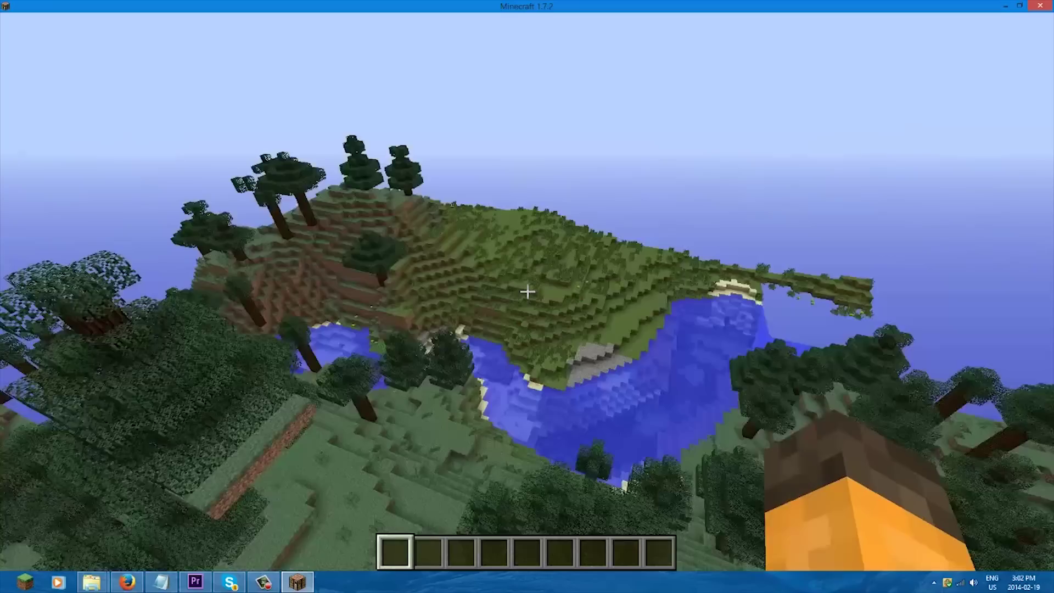
# - Fly across the river to the grassy hills and examine the landscape and the small creatures in the grass
pyautogui.press('w')
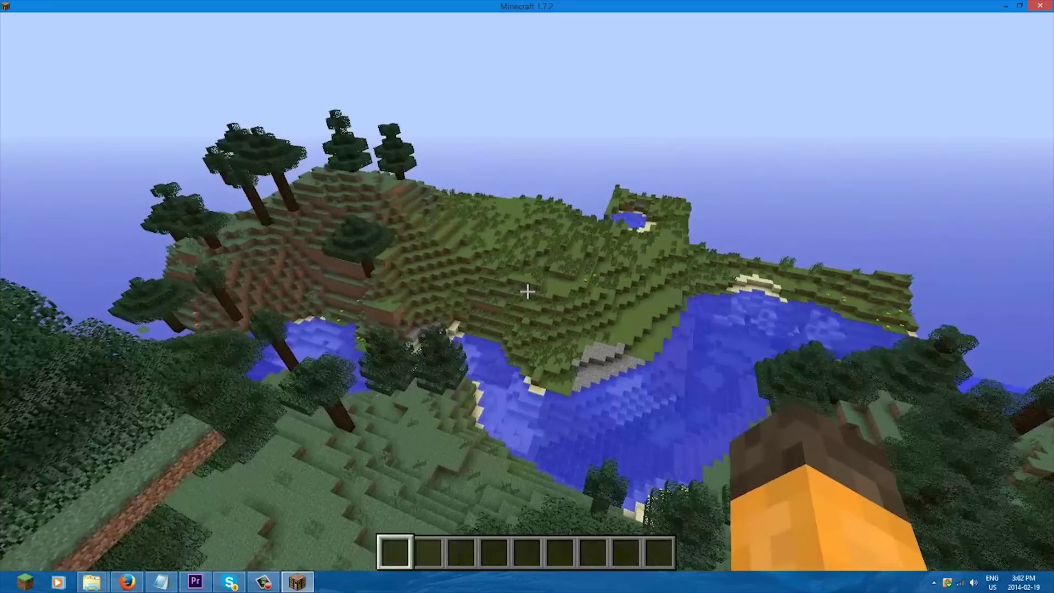
pyautogui.press('w')
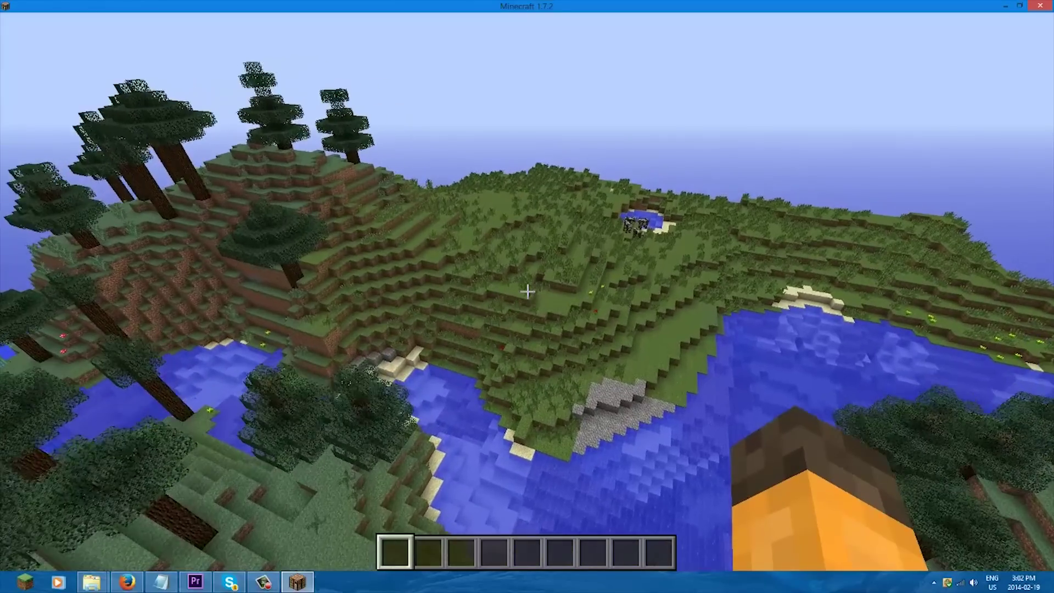
pyautogui.press('w')
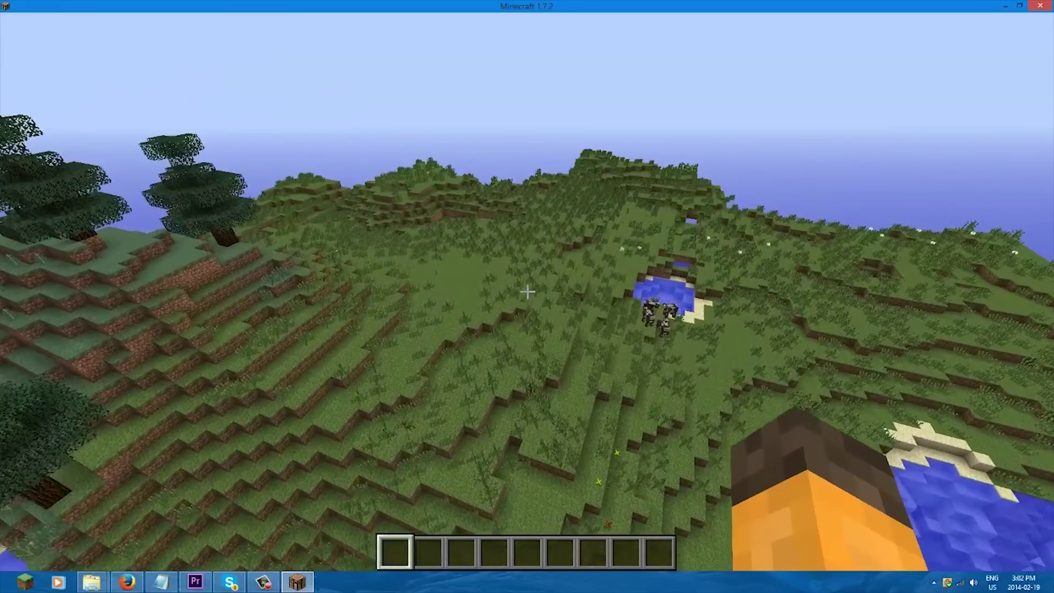
pyautogui.press('w')
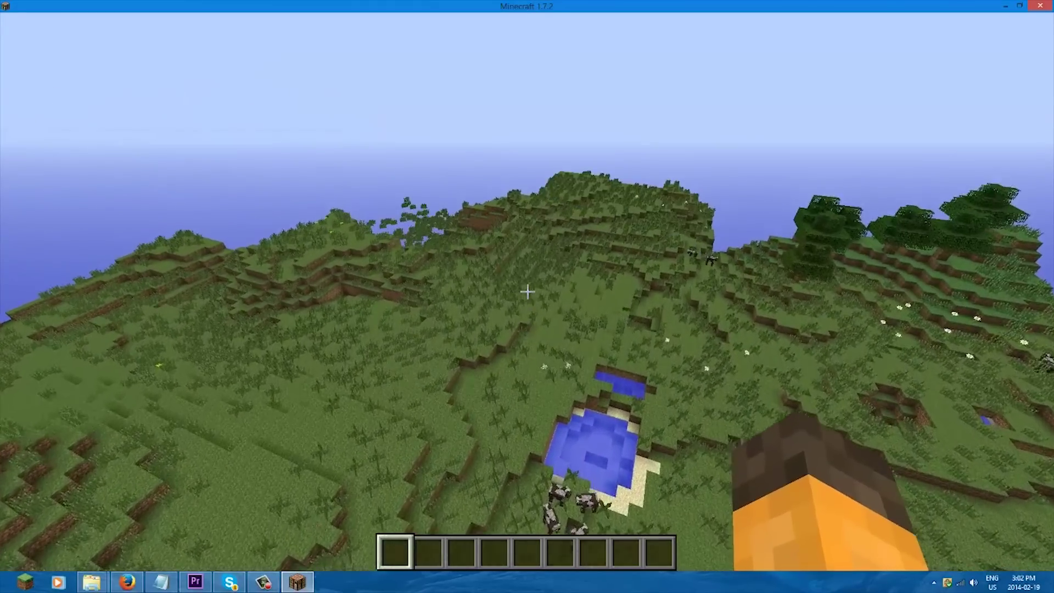
pyautogui.press('w')
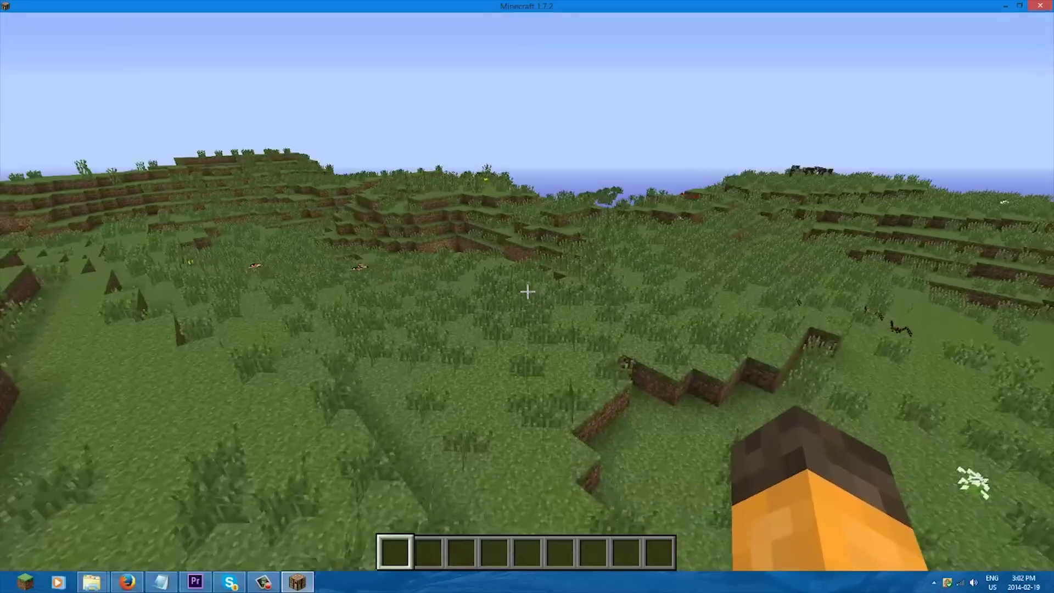
pyautogui.press('w')
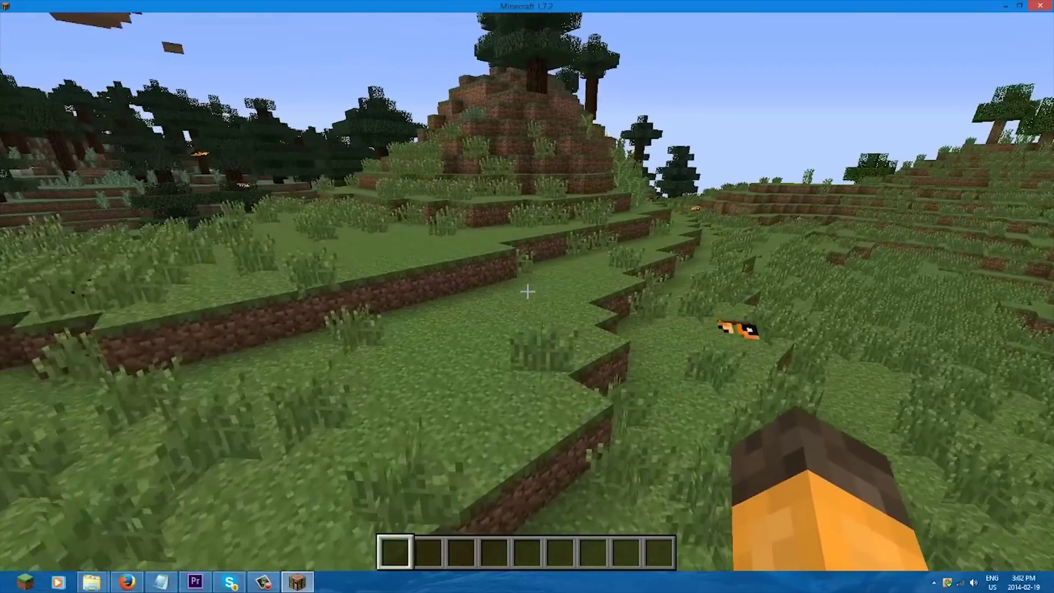
pyautogui.press('w')
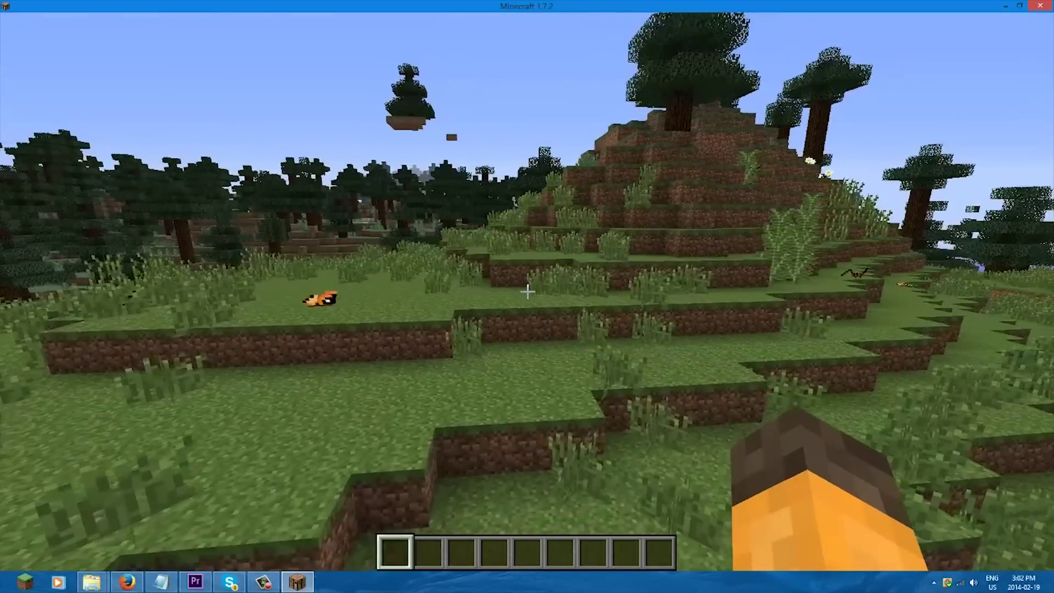
pyautogui.press('e')
pyautogui.press('e')
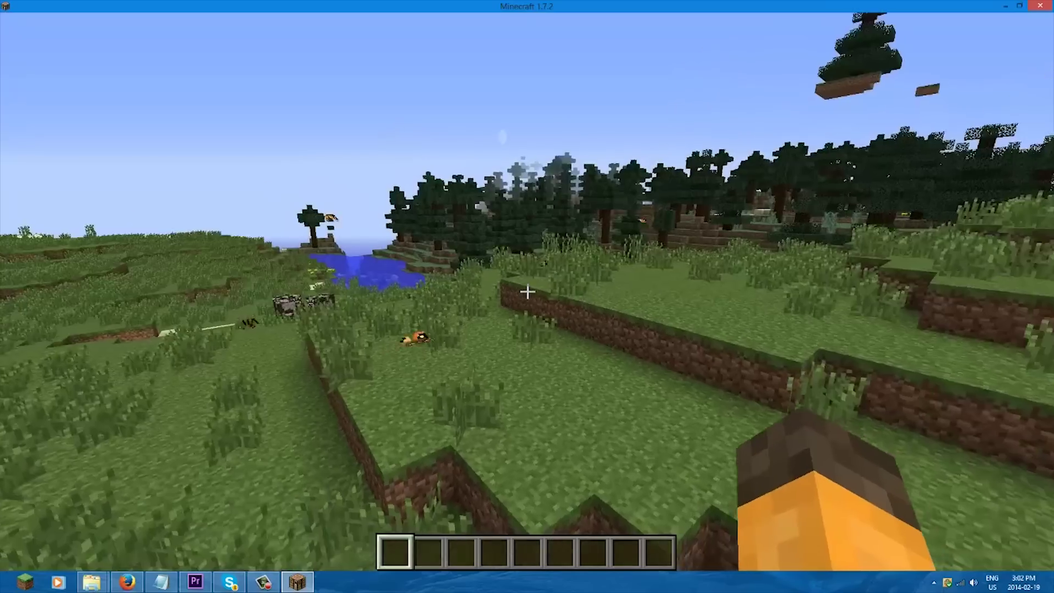
# - Approach the striped creature in the grass, then fly over the plain to the forest to examine the mod's wildlife
pyautogui.press('w')
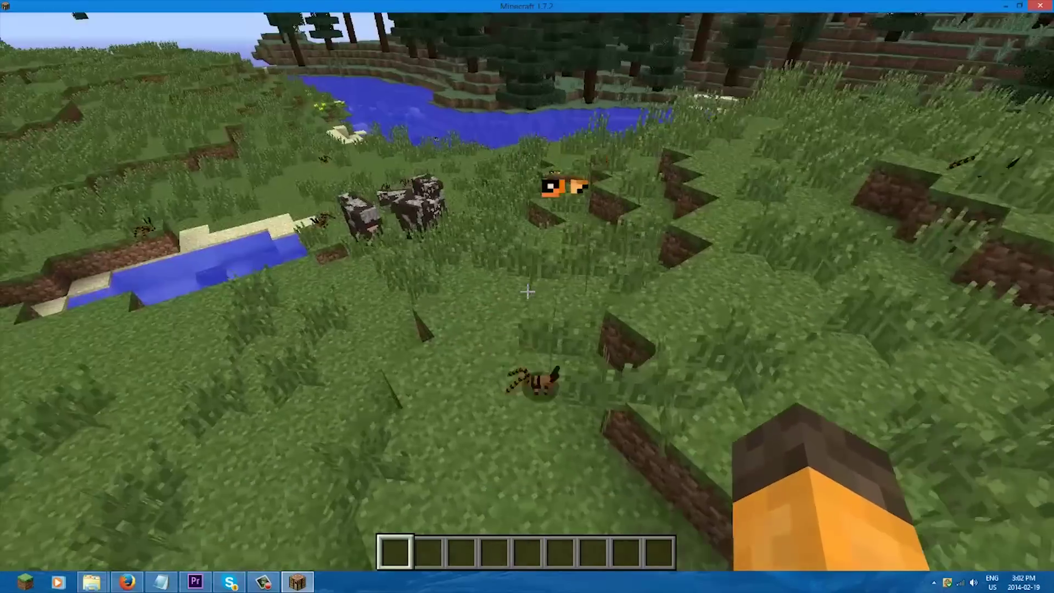
pyautogui.press('w')
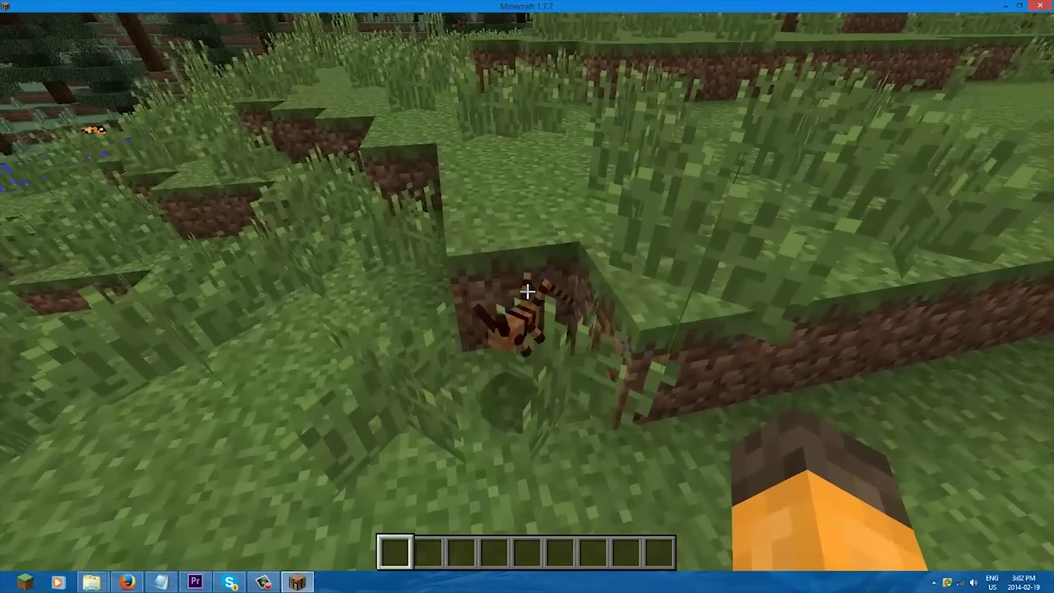
pyautogui.press('w')
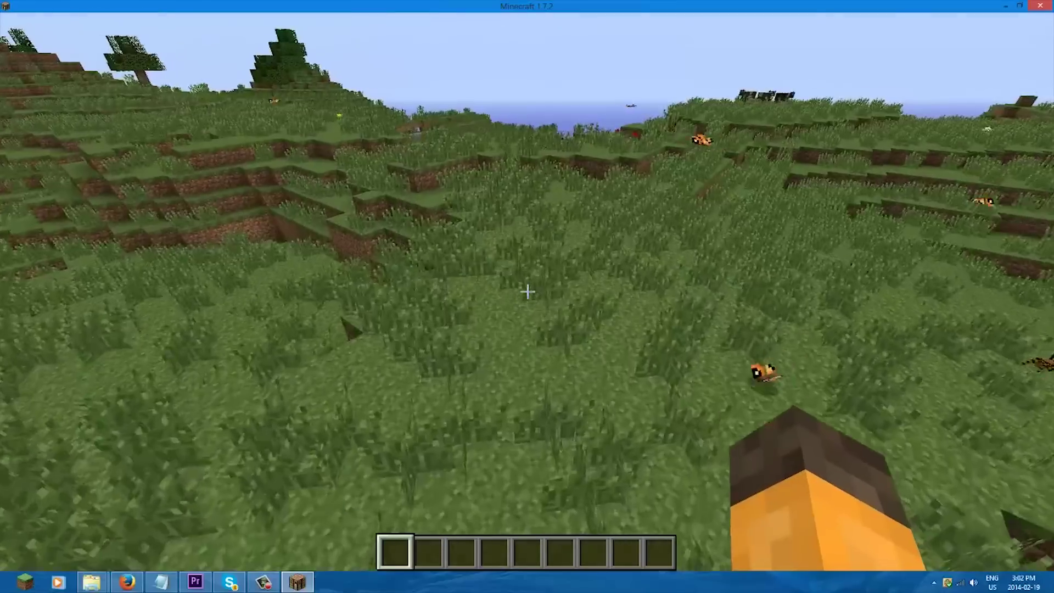
pyautogui.press('w')
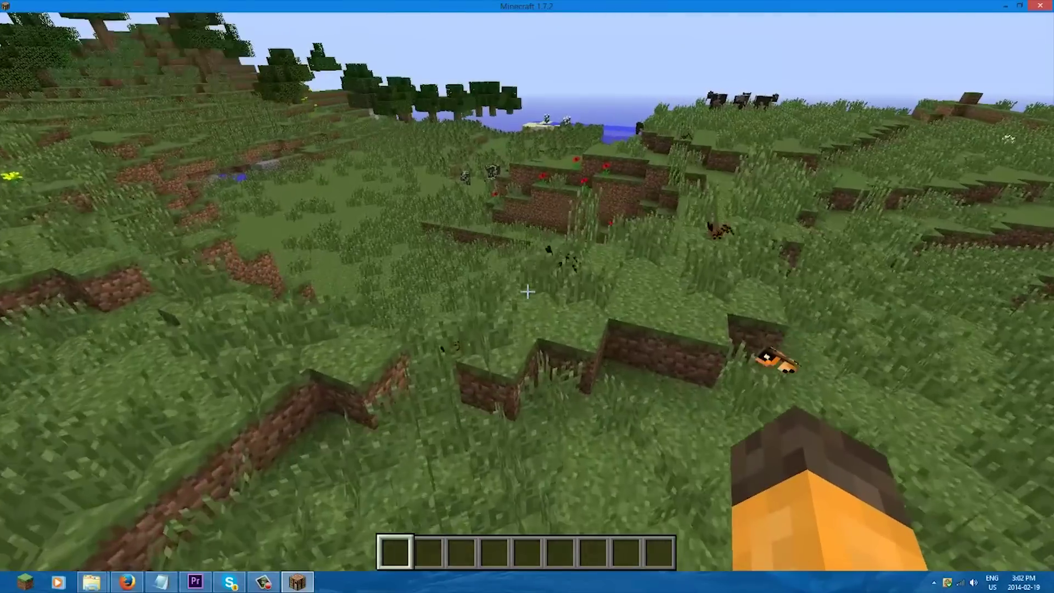
pyautogui.press('w')
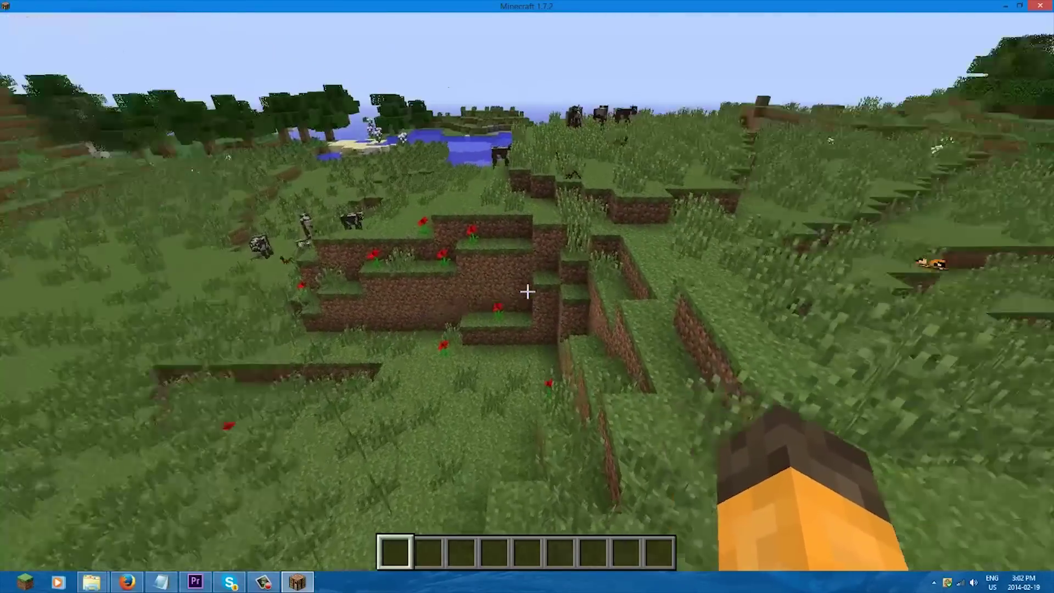
pyautogui.press('w')
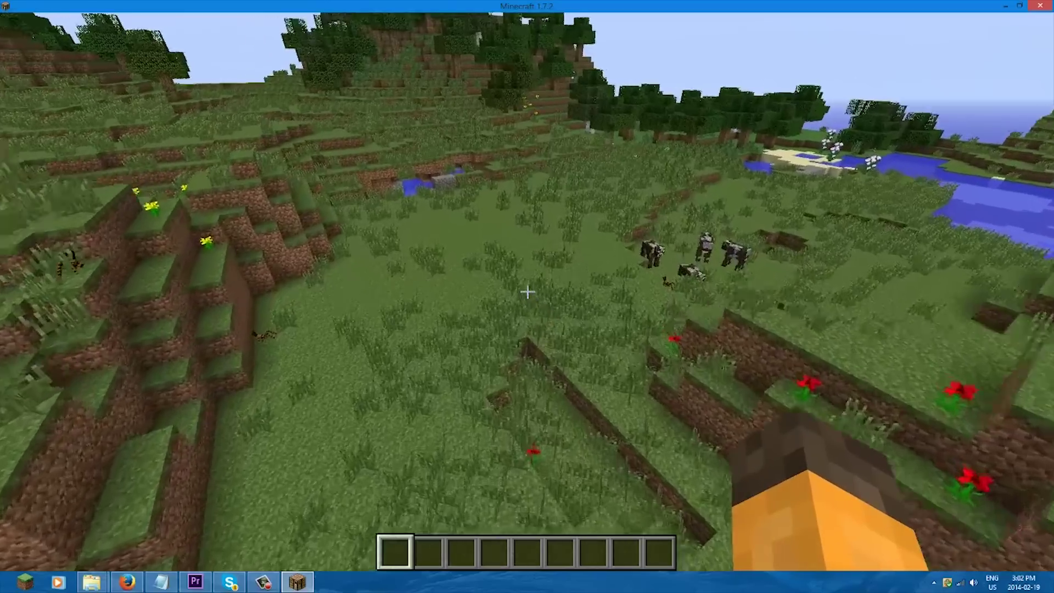
pyautogui.press('w')
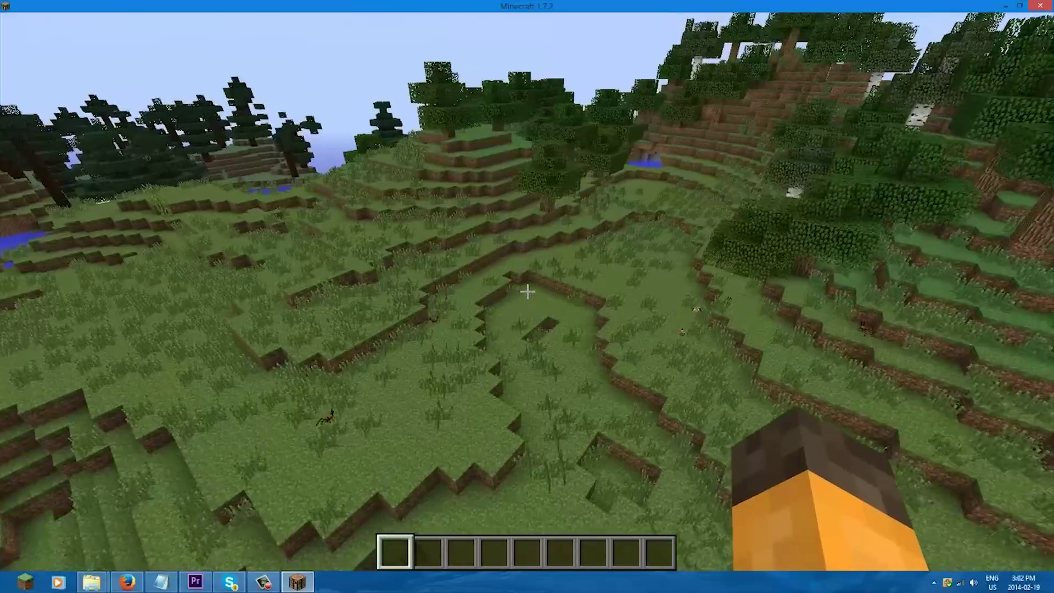
pyautogui.press('w')
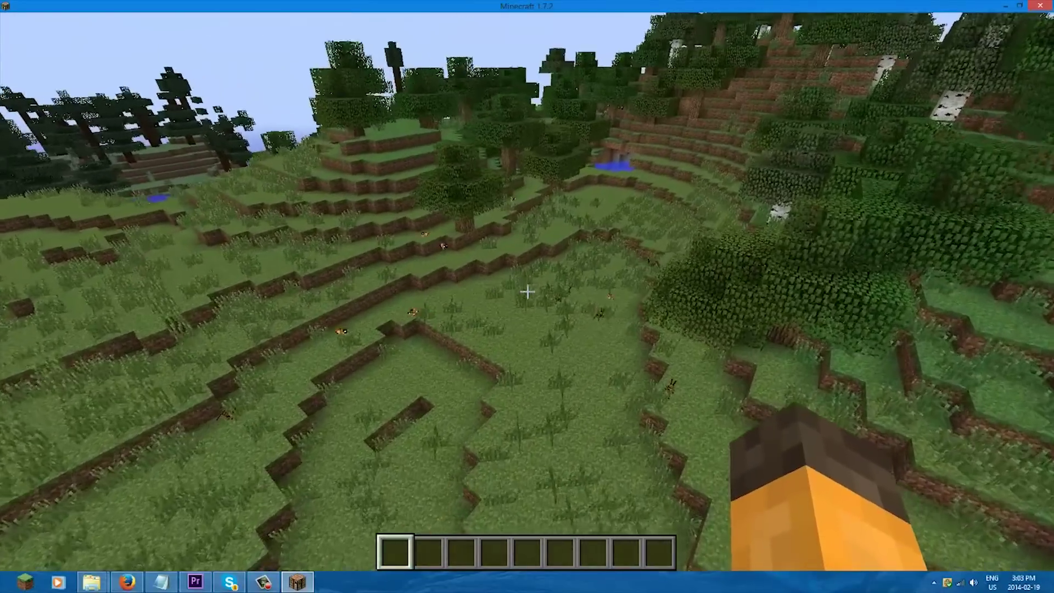
pyautogui.press('w')
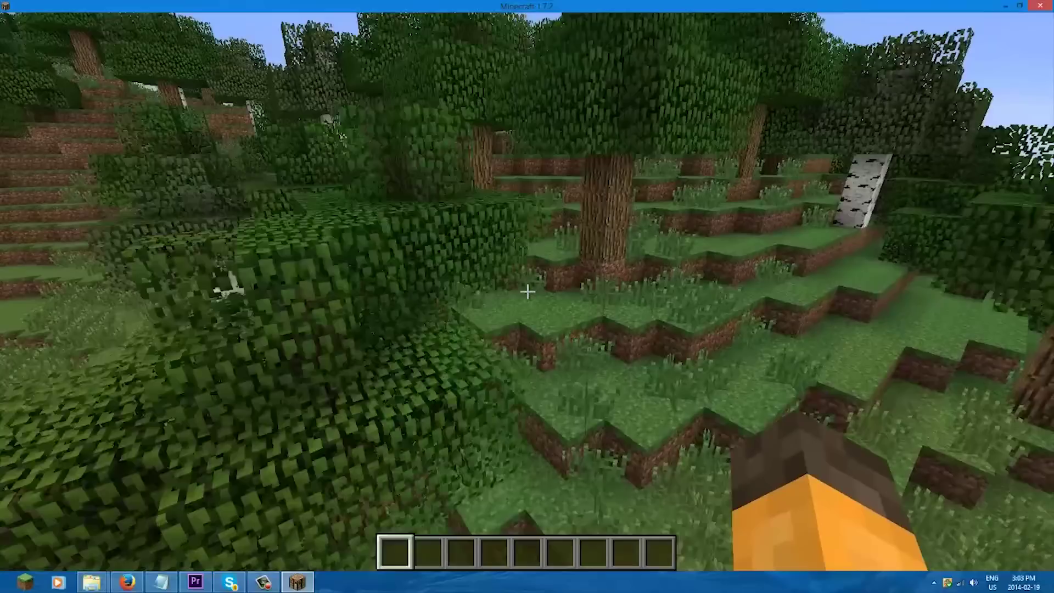